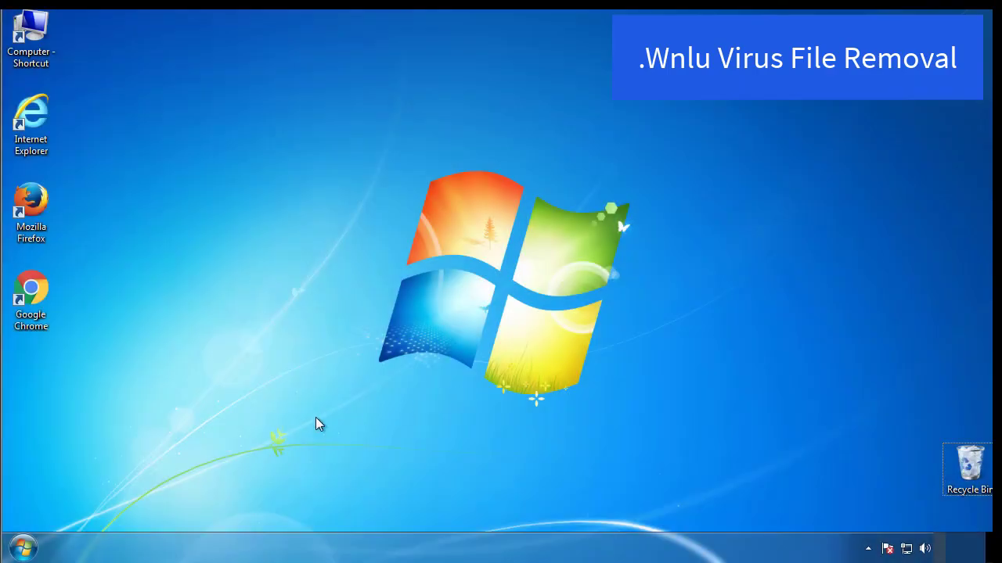
# Enable Minimal safe boot on the Boot tab of System Configuration (msconfig)
pyautogui.click(31, 548)
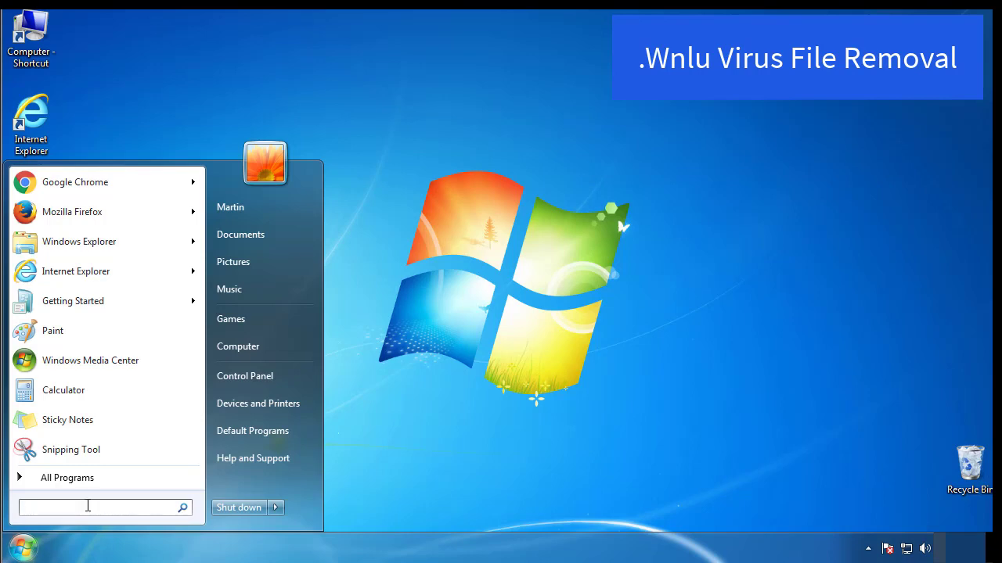
pyautogui.write('mscon')
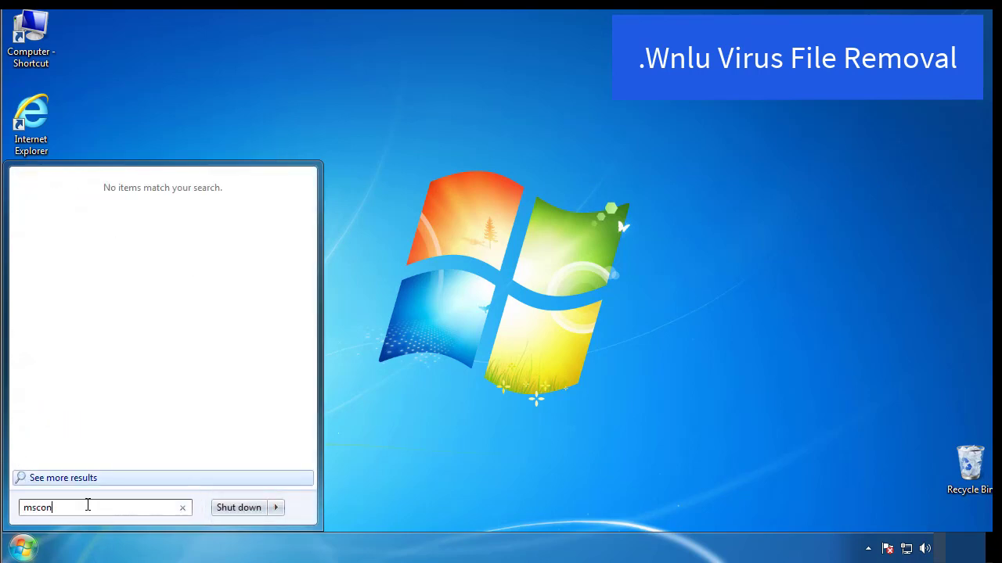
pyautogui.write('fig')
pyautogui.press('Return')
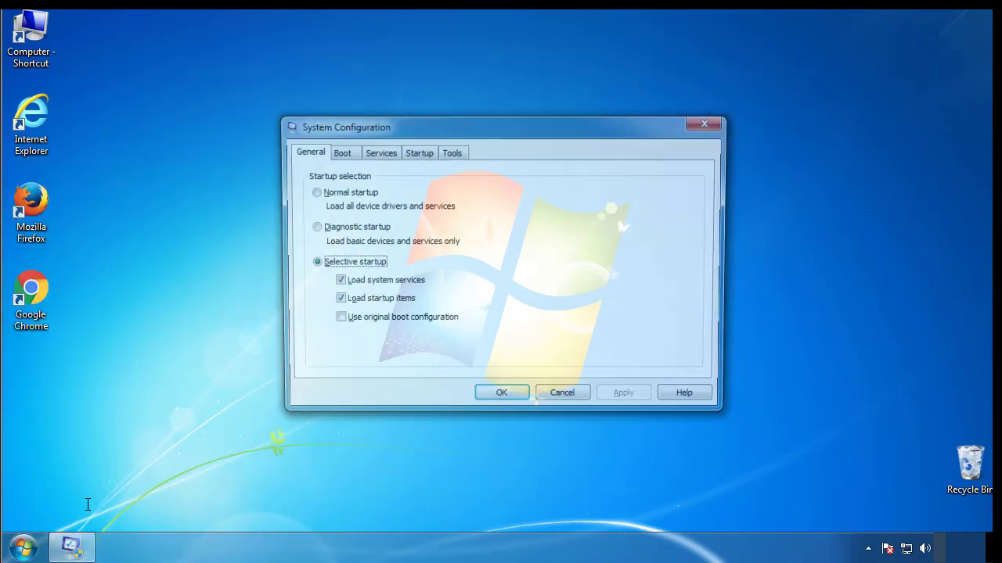
pyautogui.click(336, 152)
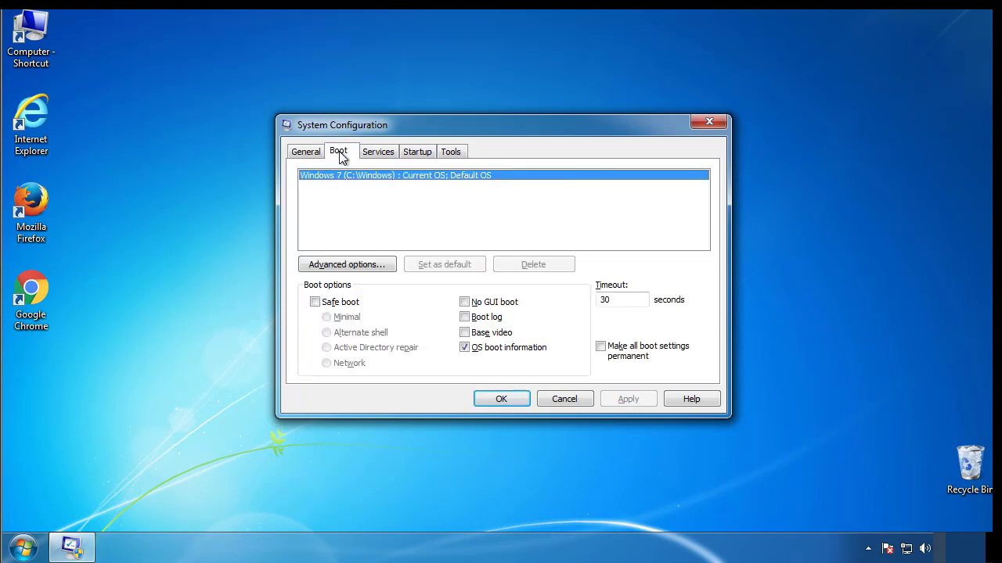
pyautogui.click(316, 302)
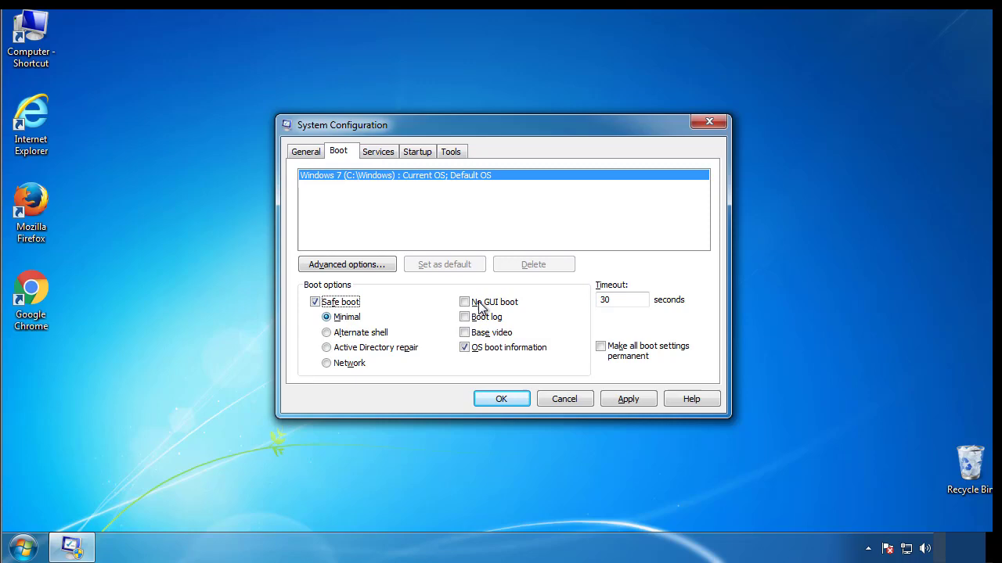
pyautogui.click(516, 403)
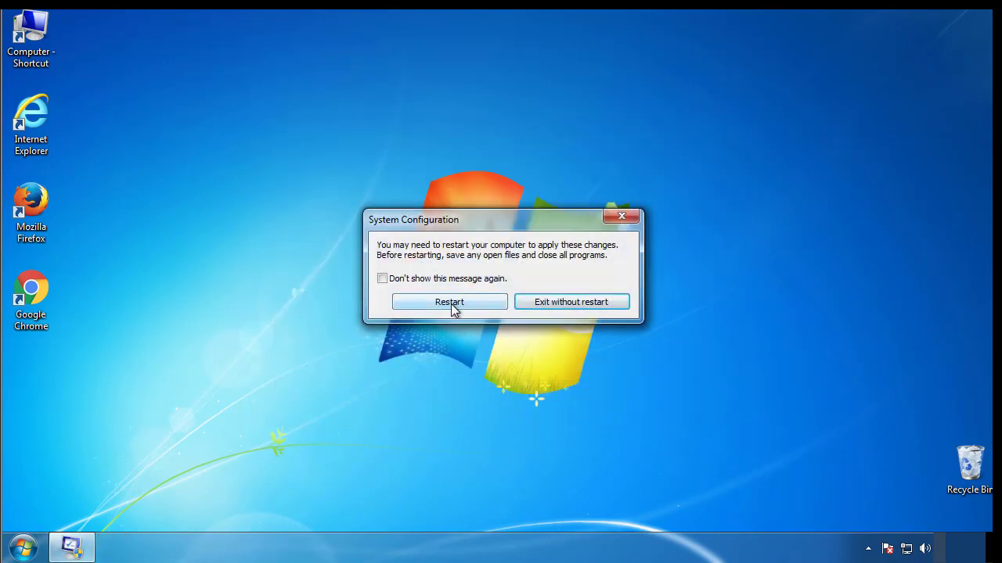
# Restart into Safe Mode and set Folder Options to show hidden files, folders and drives
pyautogui.click(451, 303)
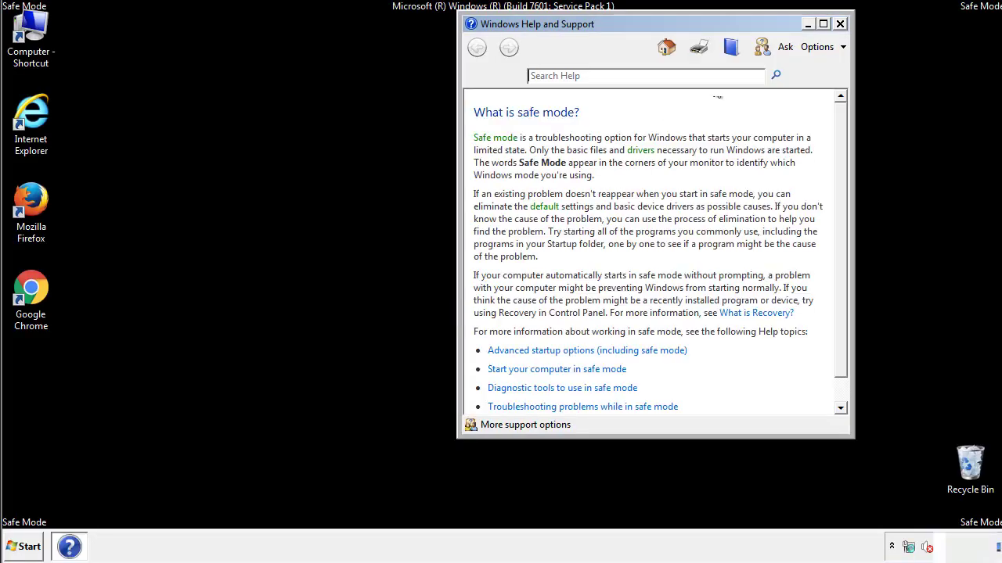
pyautogui.click(840, 24)
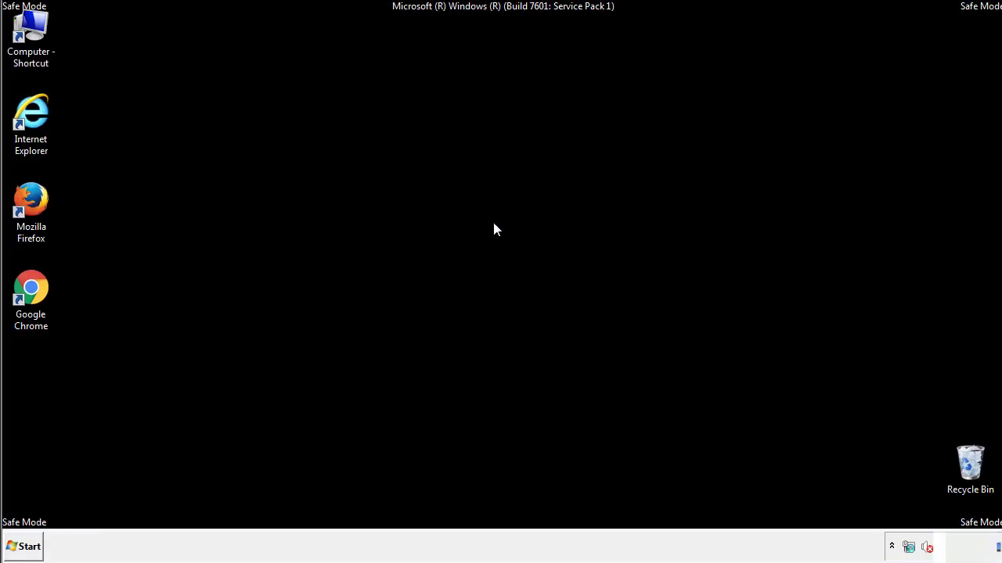
pyautogui.click(29, 544)
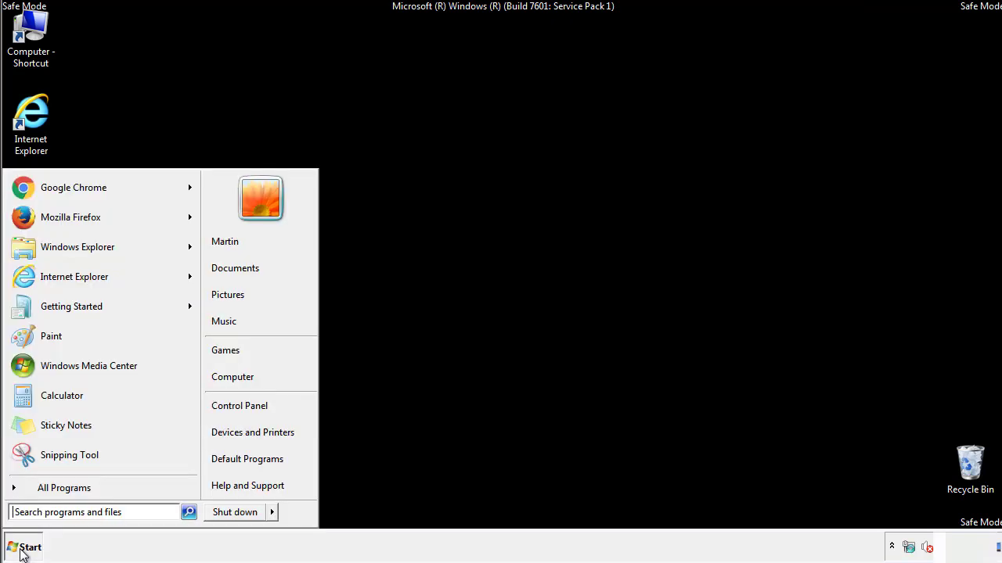
pyautogui.click(251, 403)
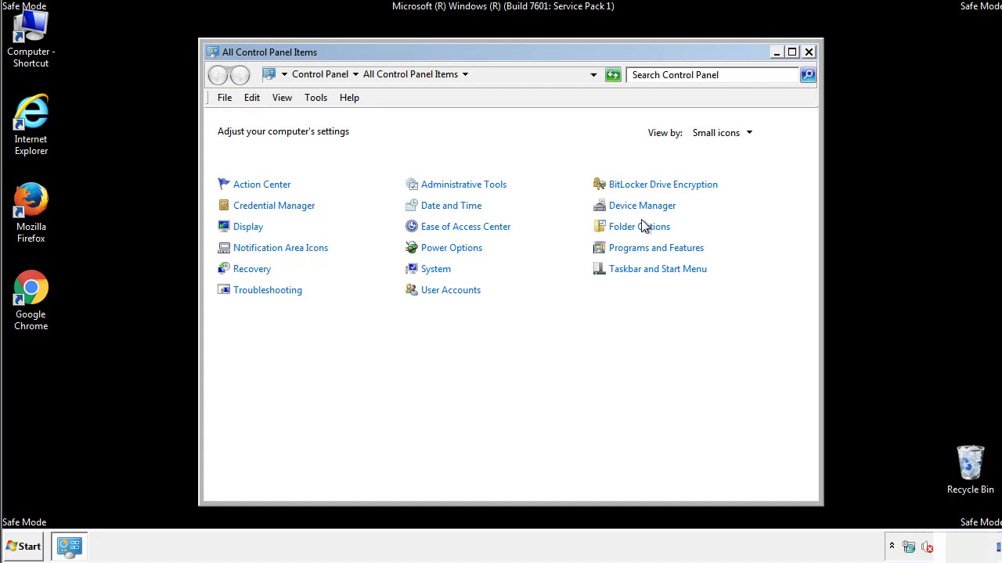
pyautogui.click(642, 227)
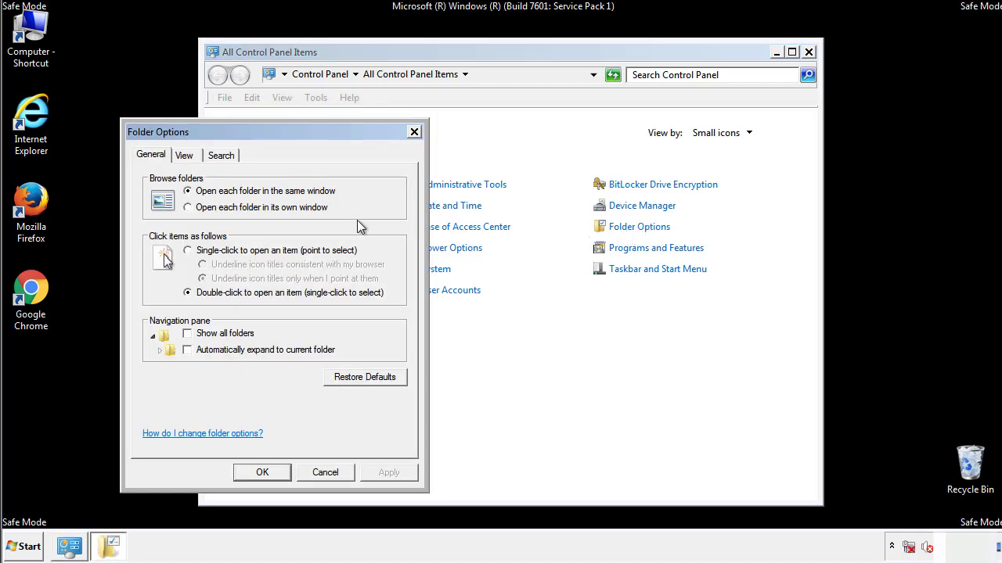
pyautogui.click(185, 157)
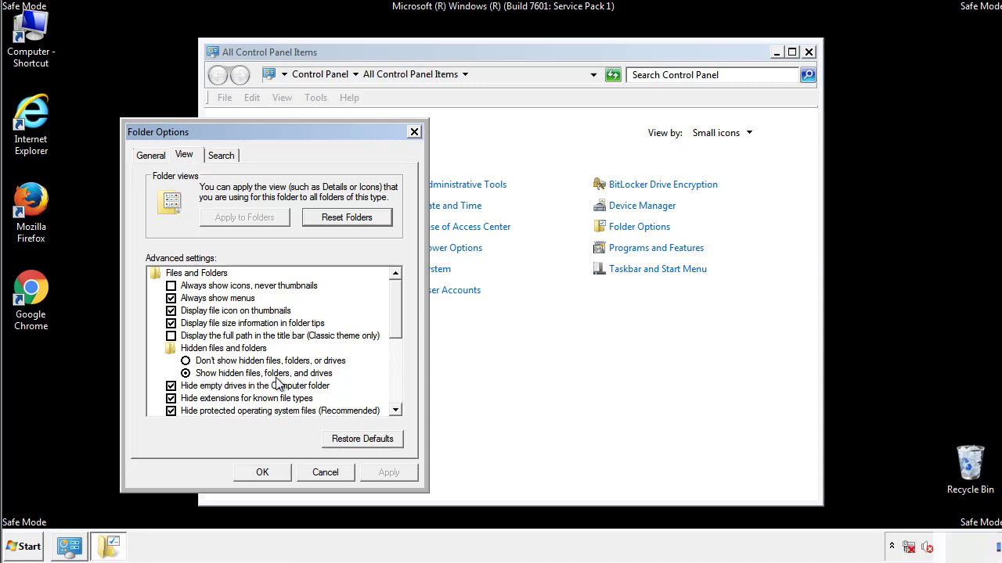
pyautogui.click(270, 470)
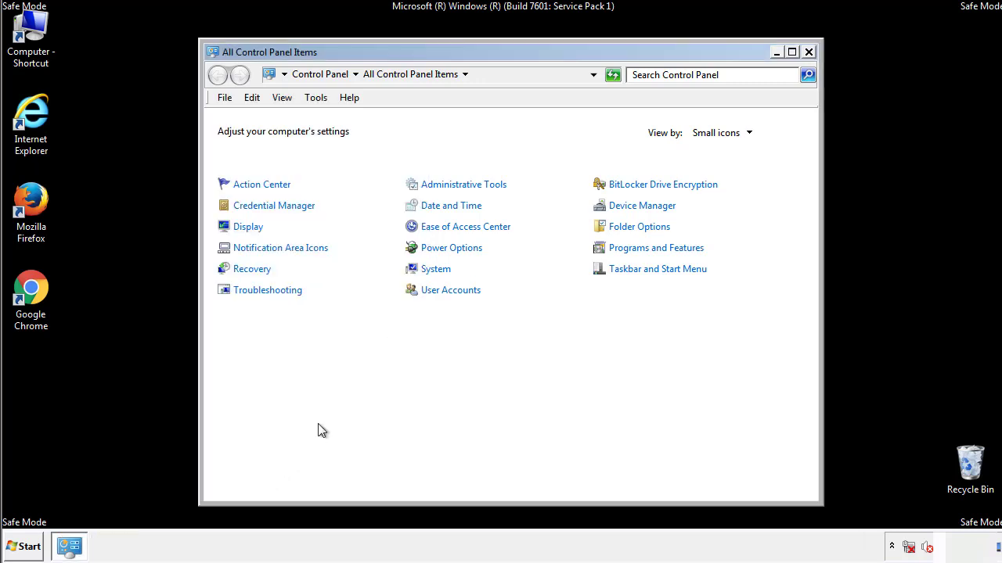
pyautogui.click(808, 51)
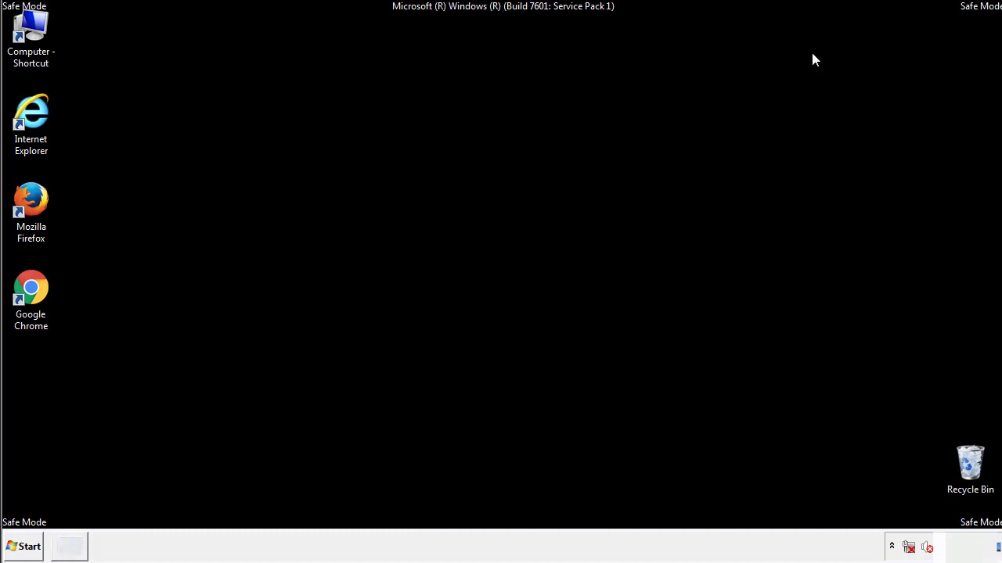
# Browse to C:\Windows\System32\drivers\etc and open the hosts file, bringing up Open with
pyautogui.doubleClick(31, 30)
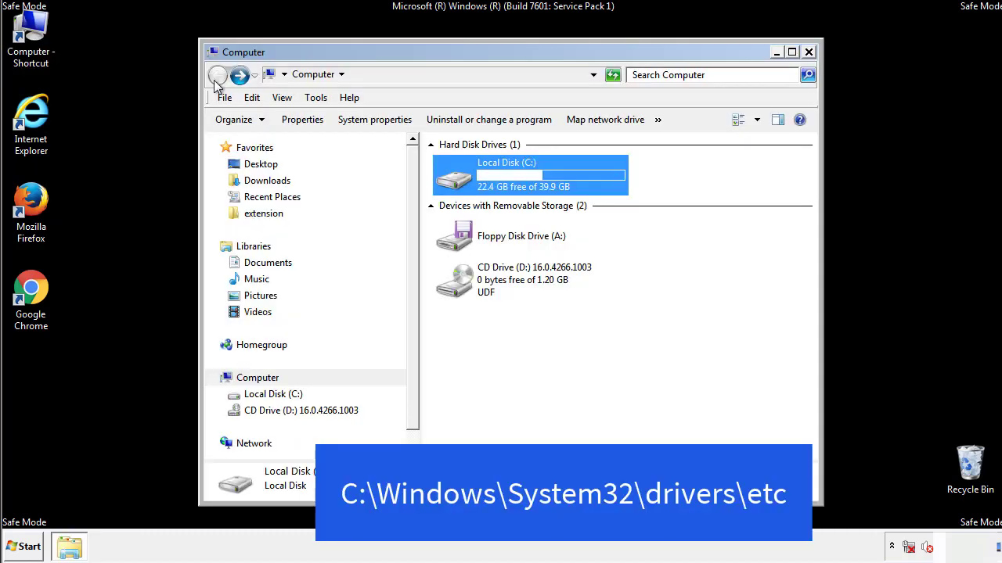
pyautogui.doubleClick(461, 183)
pyautogui.doubleClick(459, 284)
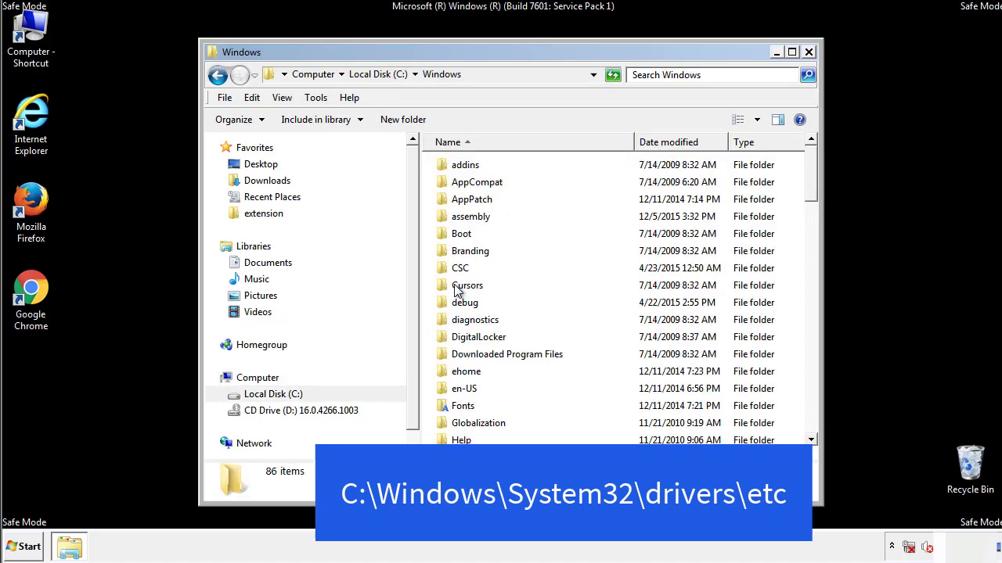
pyautogui.scroll(-2, 461, 344)
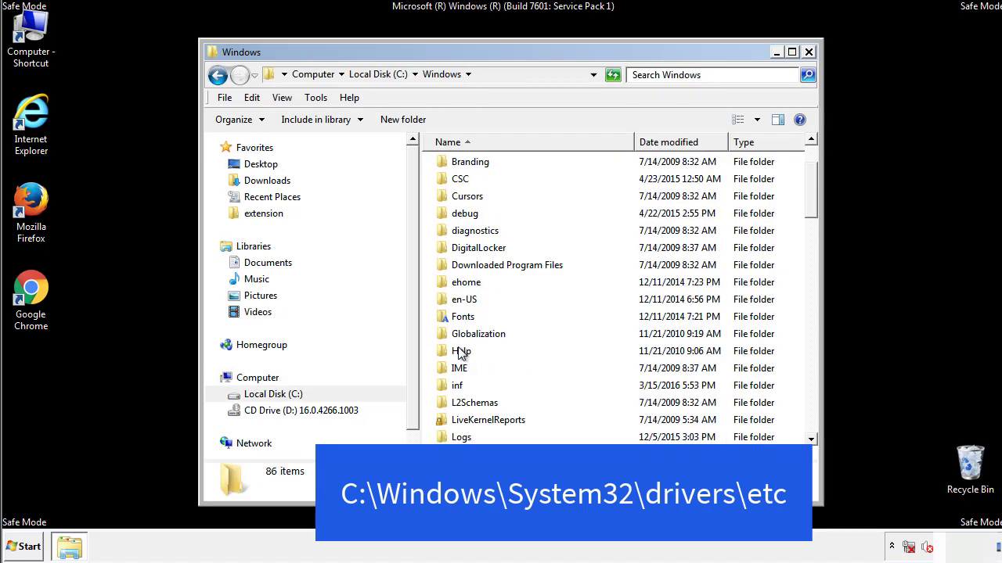
pyautogui.scroll(-2, 460, 353)
pyautogui.scroll(-2, 460, 354)
pyautogui.scroll(-3, 460, 354)
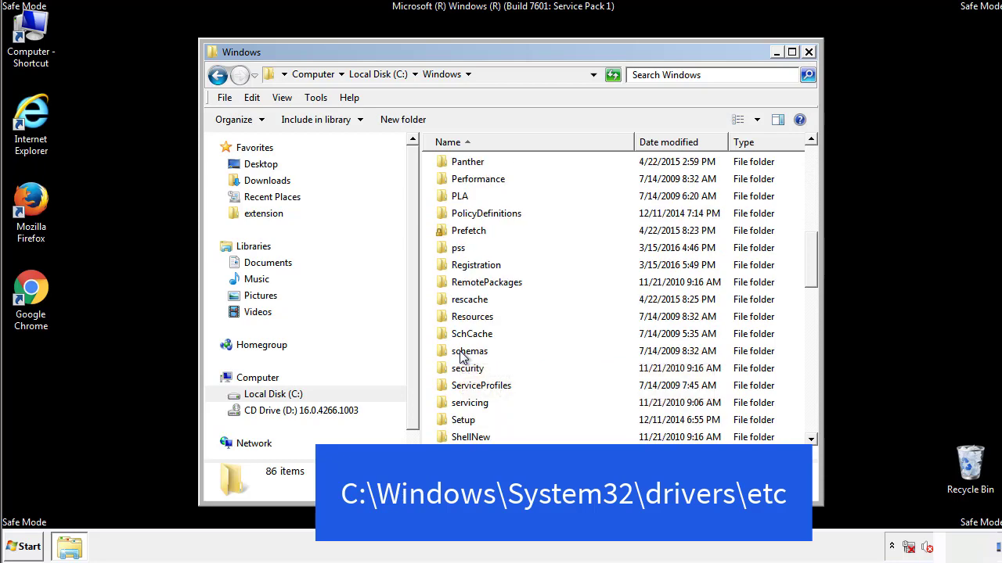
pyautogui.scroll(-2, 460, 353)
pyautogui.doubleClick(473, 403)
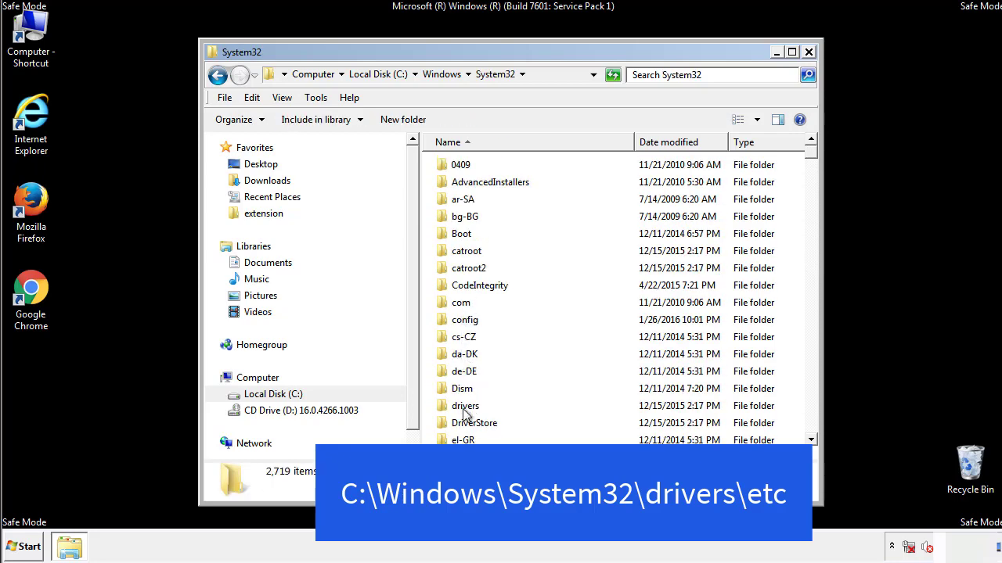
pyautogui.doubleClick(465, 407)
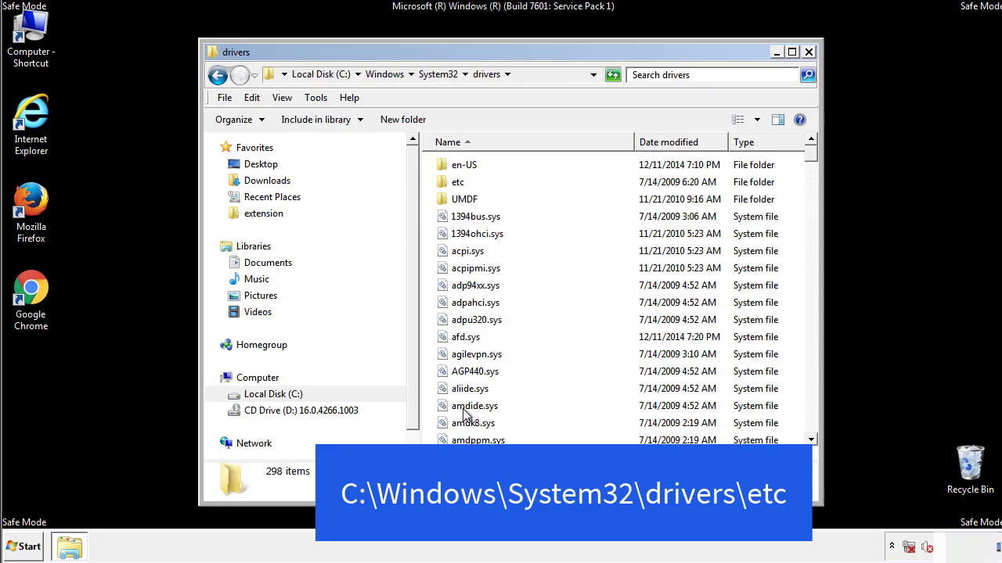
pyautogui.doubleClick(448, 186)
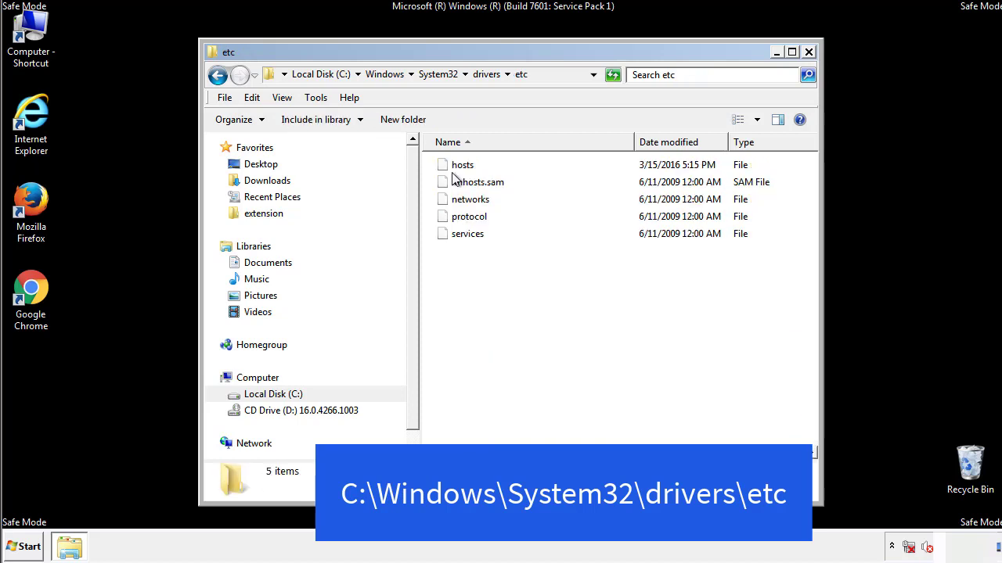
pyautogui.doubleClick(455, 166)
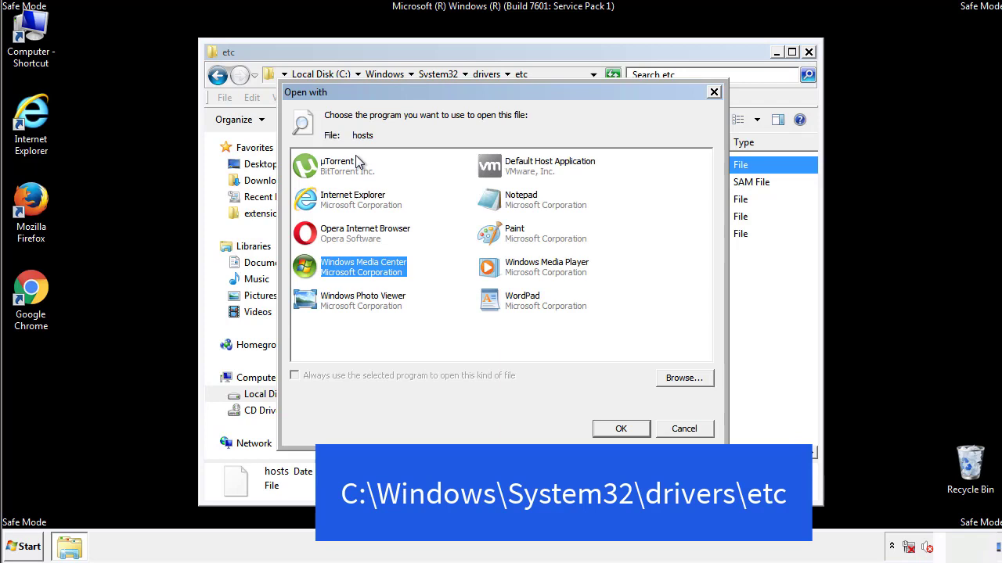
# Open the hosts file in Notepad
pyautogui.click(507, 204)
pyautogui.click(618, 430)
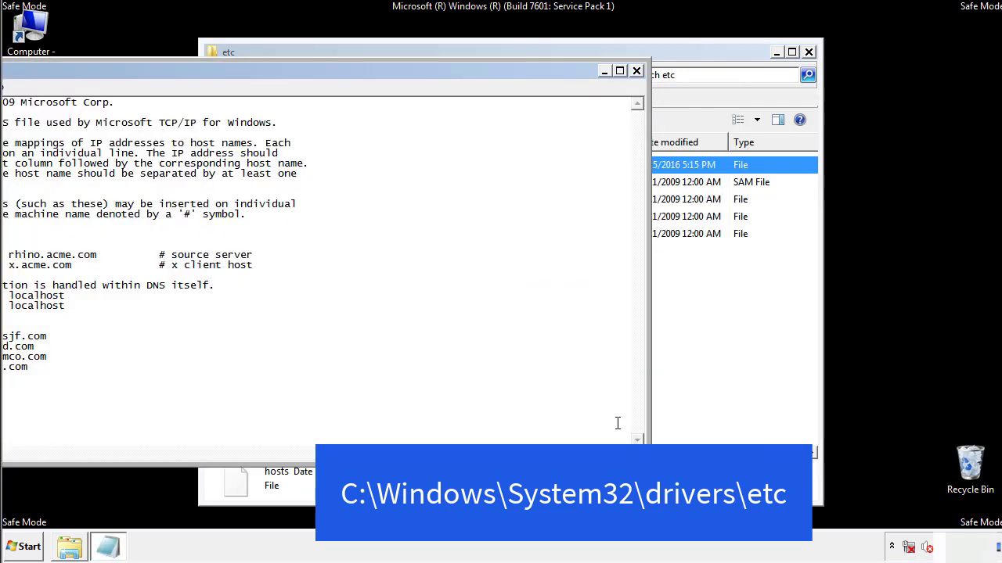
pyautogui.moveTo(409, 76); pyautogui.dragTo(637, 92)
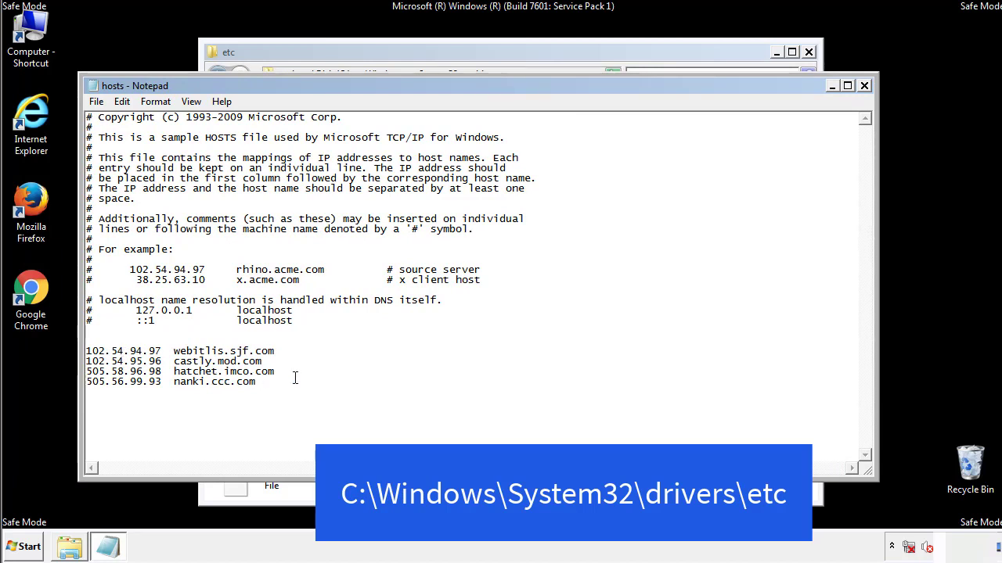
# Delete the four extra IP/host lines, save hosts, and close the etc folder
pyautogui.moveTo(280, 382); pyautogui.dragTo(106, 347)
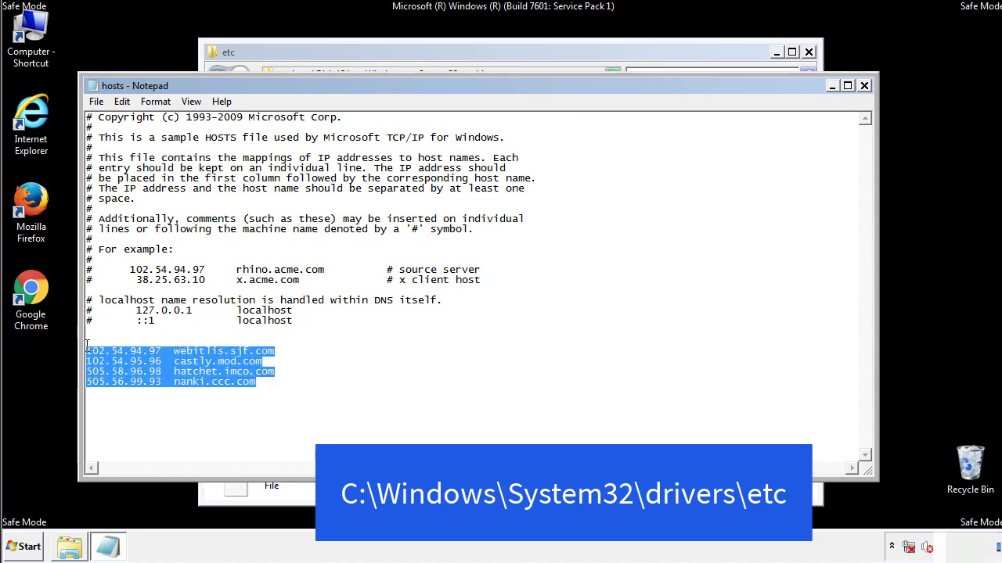
pyautogui.press('Delete')
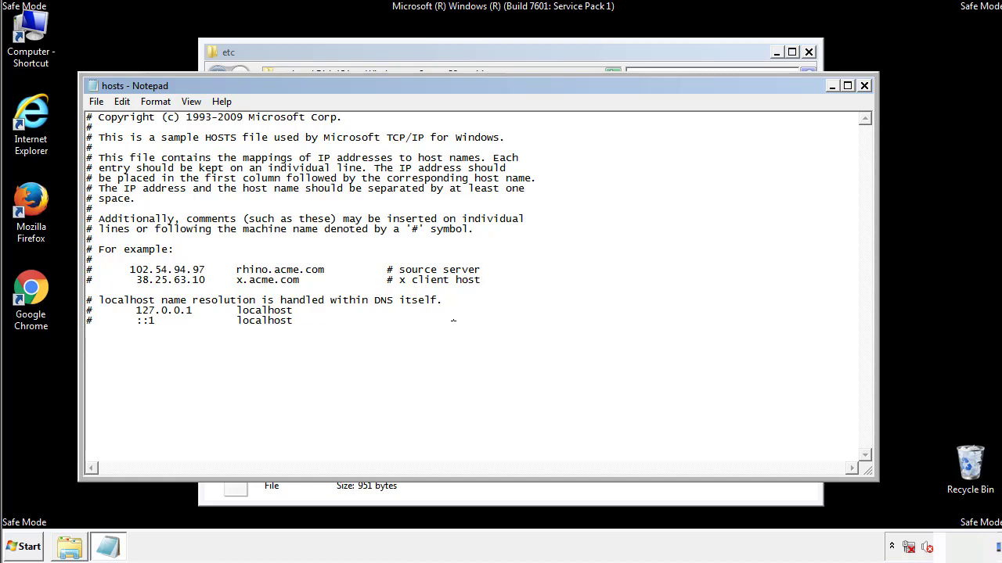
pyautogui.click(865, 86)
pyautogui.click(442, 285)
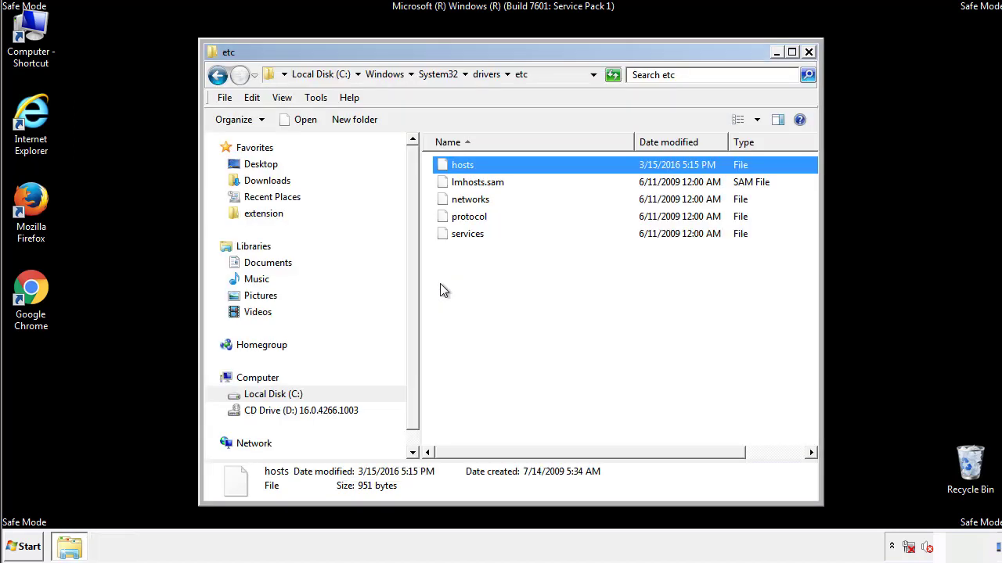
pyautogui.click(440, 284)
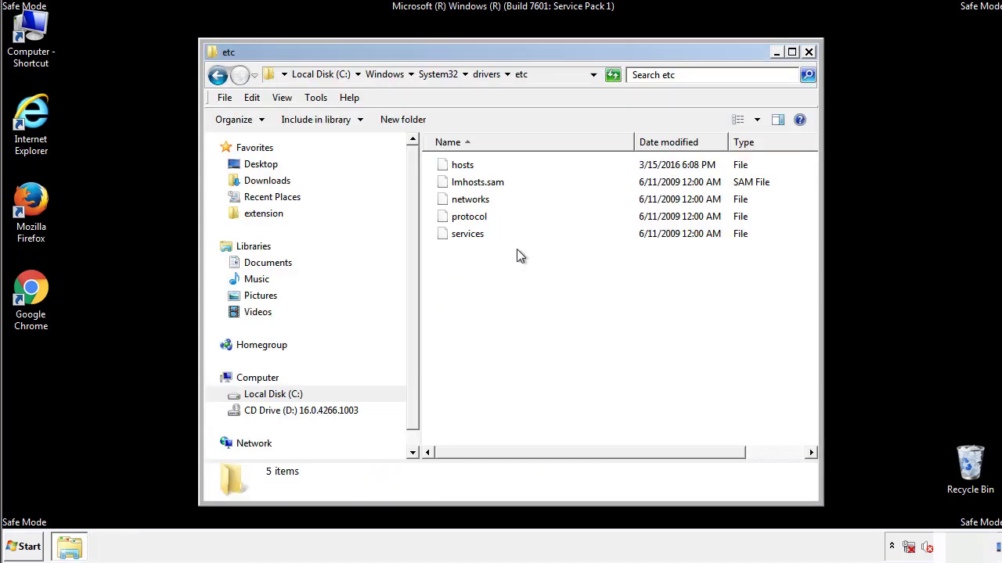
pyautogui.click(808, 52)
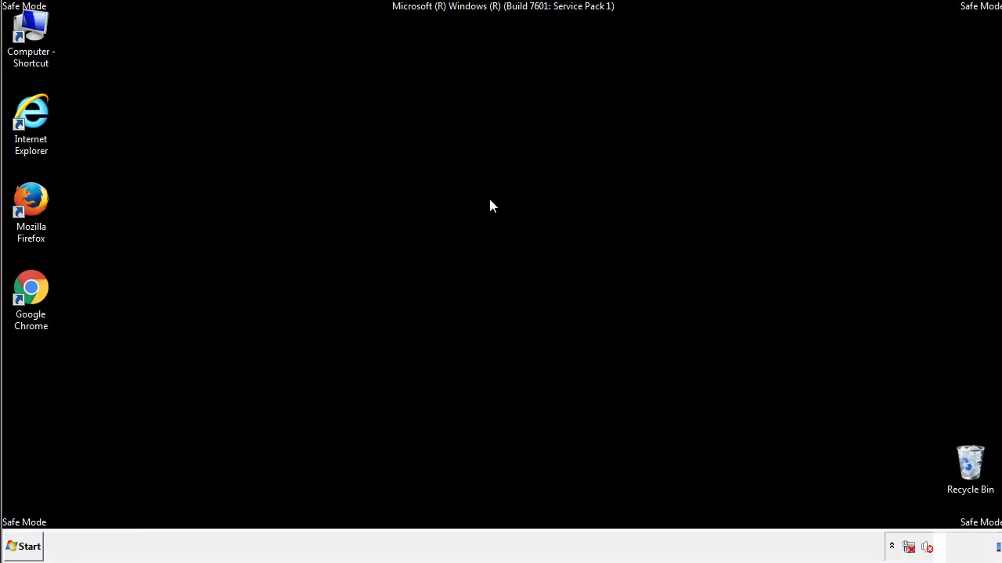
# Open the Startup folder from All Programs
pyautogui.click(23, 547)
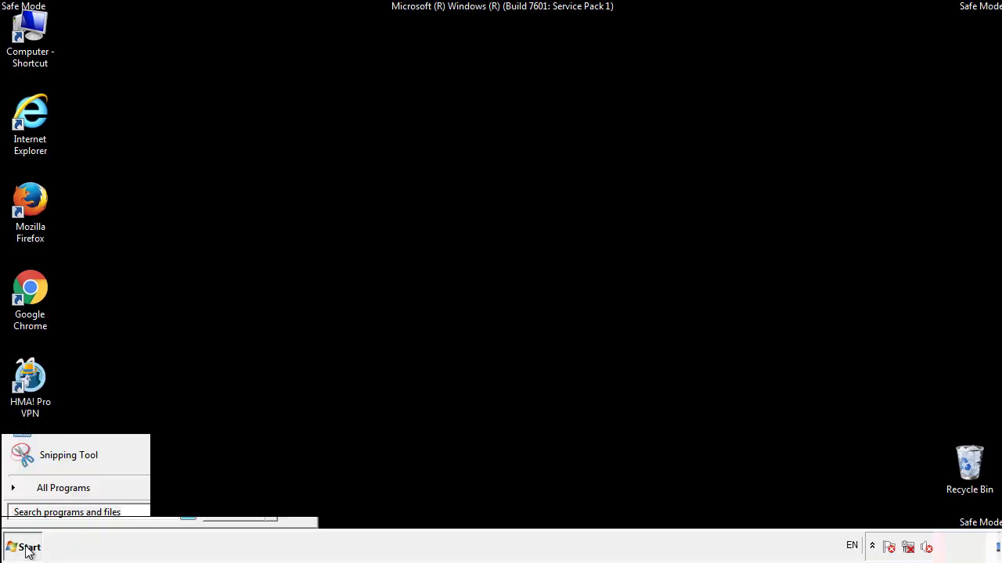
pyautogui.click(45, 491)
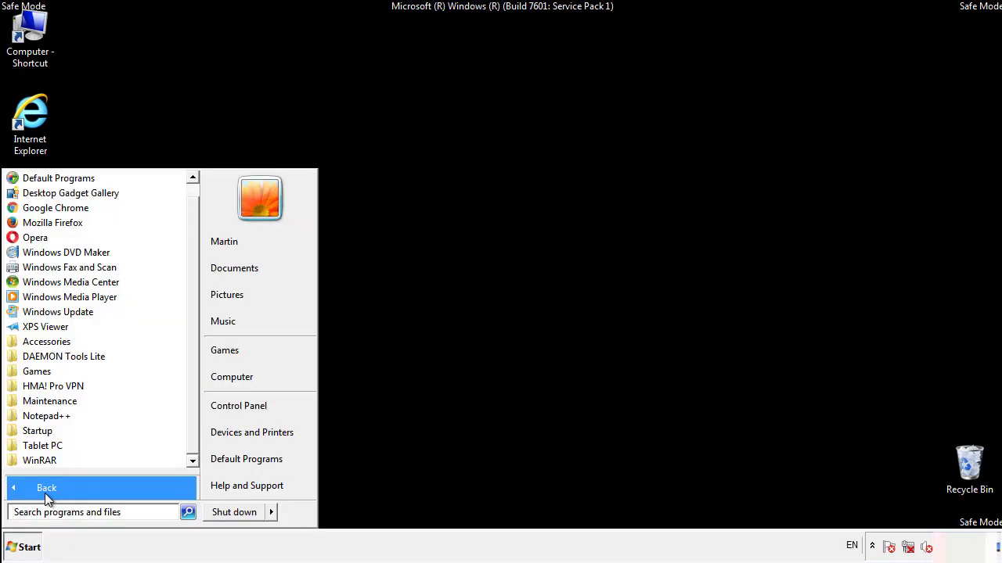
pyautogui.rightClick(38, 429)
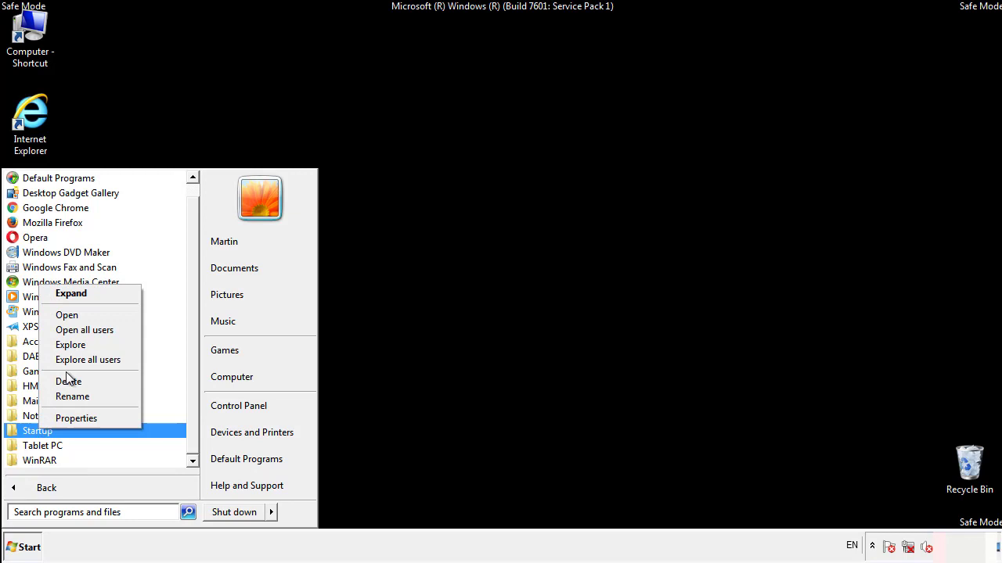
pyautogui.click(76, 314)
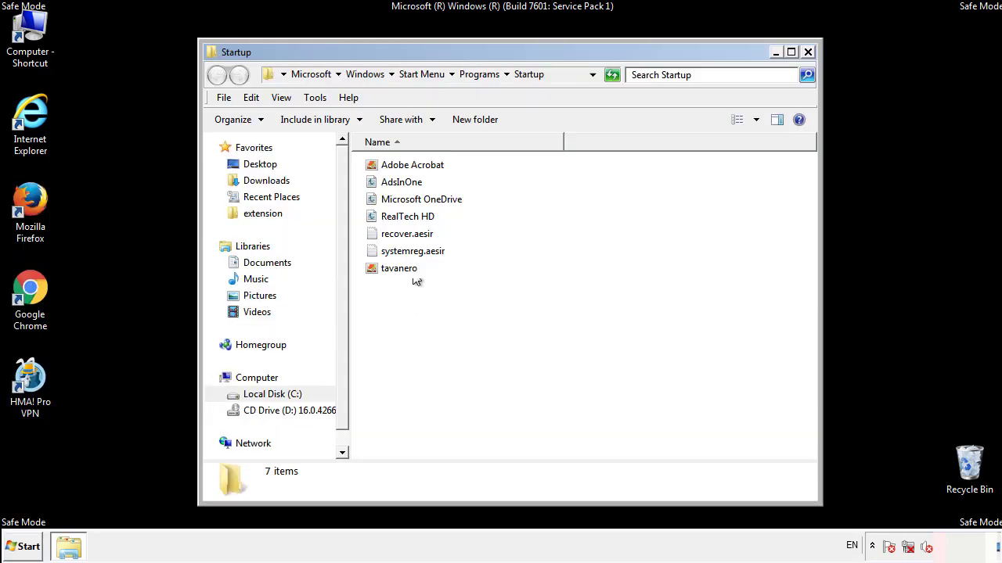
# Delete the AdsInOne, recover.aesir, systemreg.aesir and tavanero startup items
pyautogui.click(408, 184)
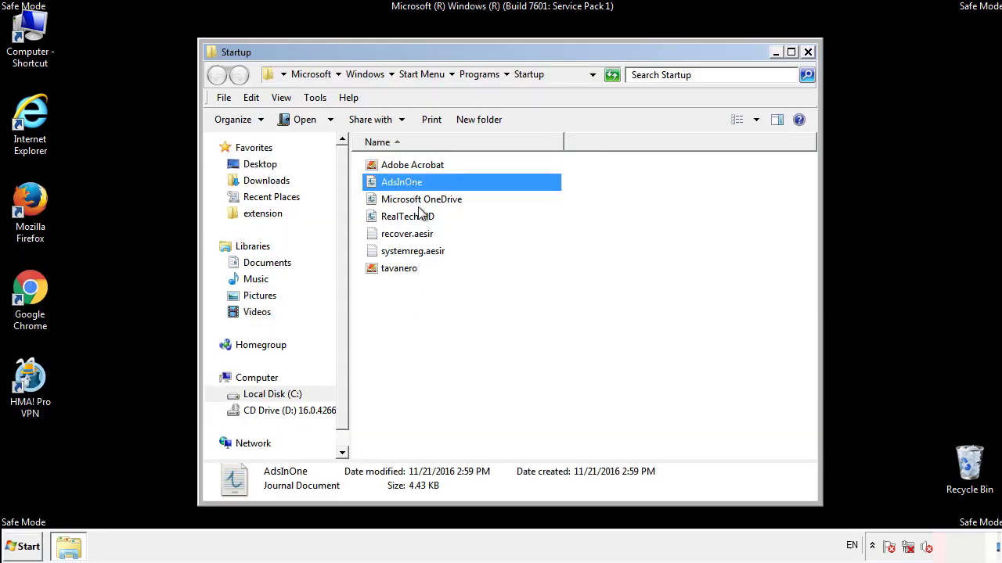
pyautogui.keyDown('ctrl'); pyautogui.click(407, 237); pyautogui.keyUp('ctrl')
pyautogui.keyDown('ctrl'); pyautogui.click(417, 251); pyautogui.keyUp('ctrl')
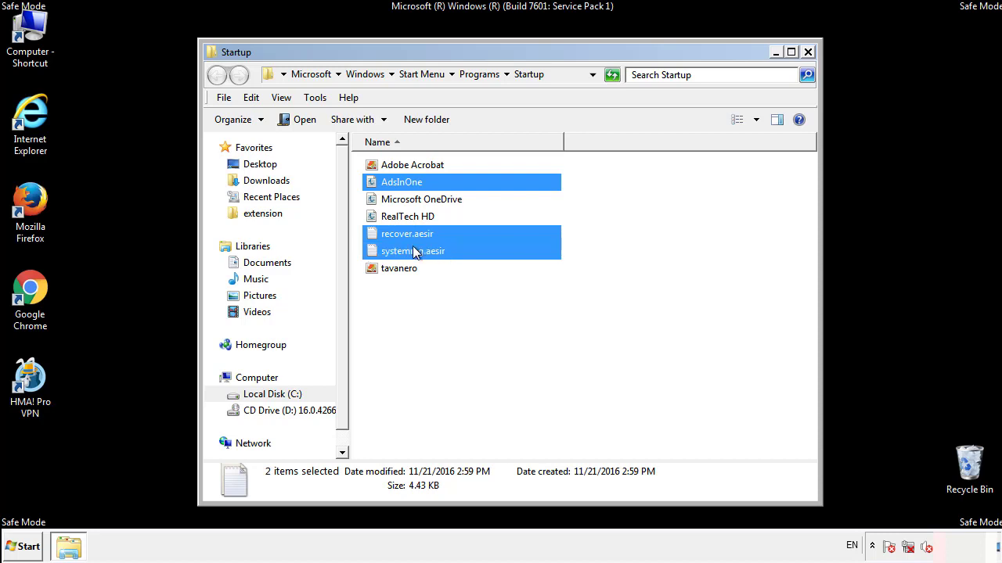
pyautogui.keyDown('ctrl'); pyautogui.click(400, 268); pyautogui.keyUp('ctrl')
pyautogui.rightClick(396, 269)
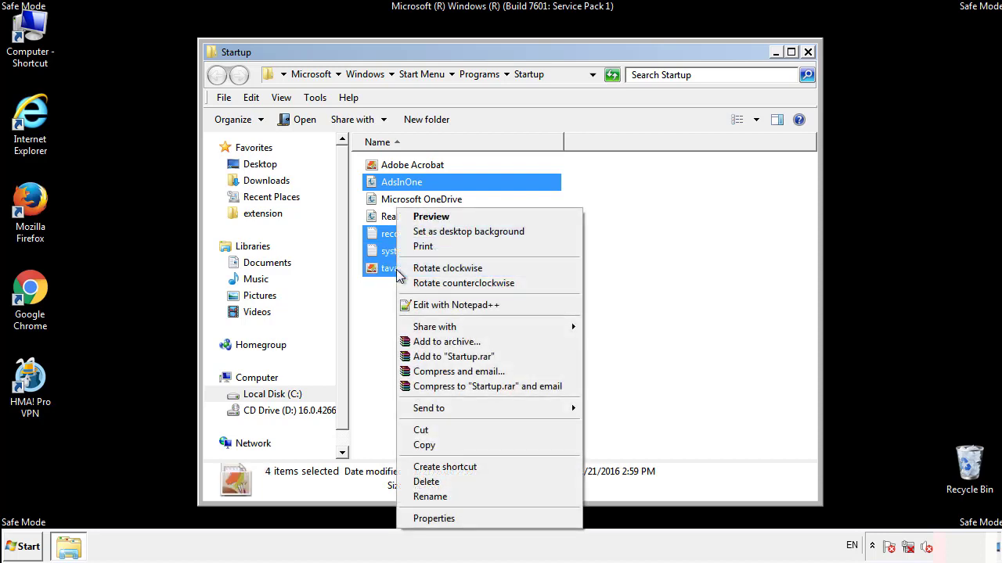
pyautogui.click(425, 481)
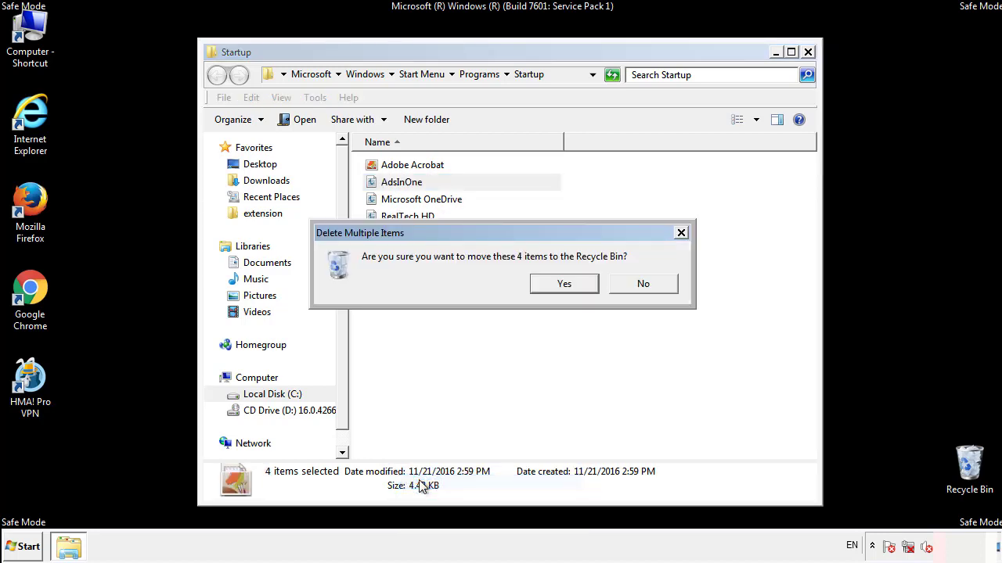
pyautogui.click(555, 287)
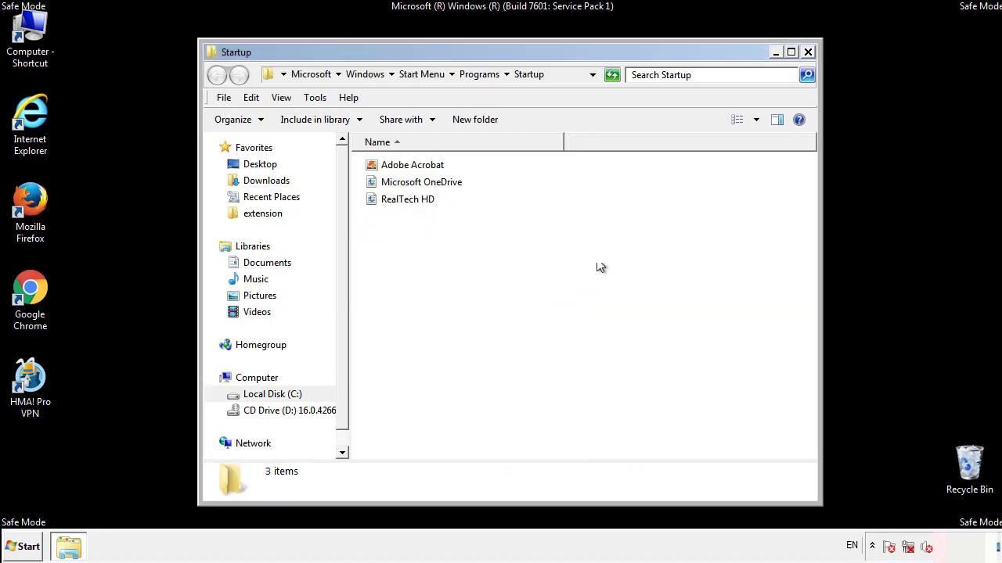
pyautogui.click(810, 58)
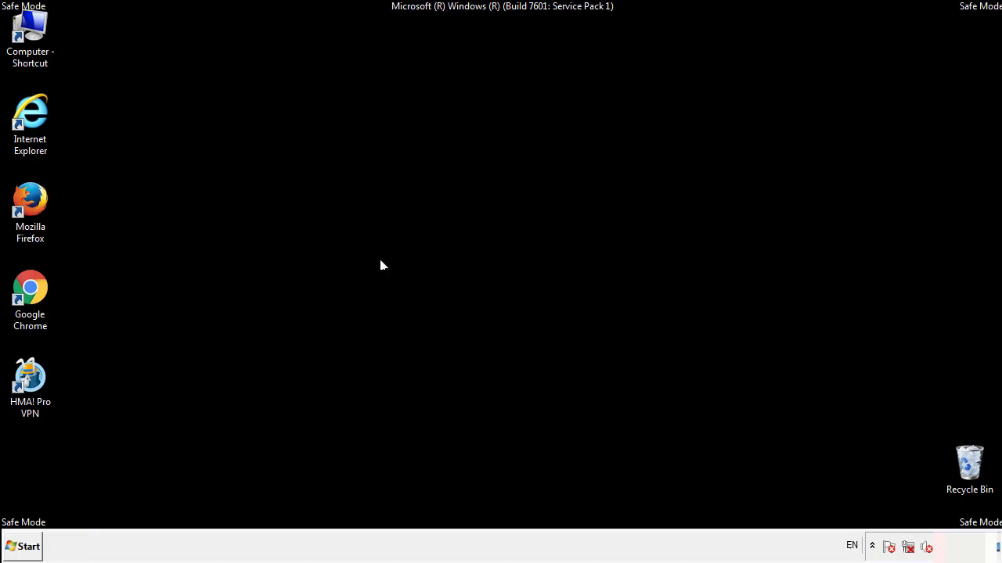
# Launch regedit and expand HKEY_LOCAL_MACHINE\SOFTWARE
pyautogui.click(24, 552)
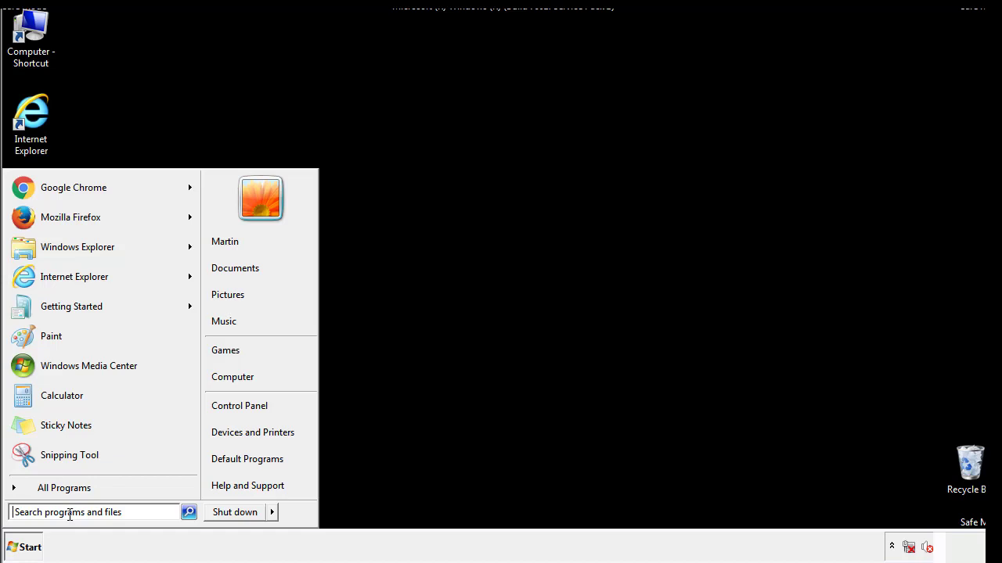
pyautogui.write('reged')
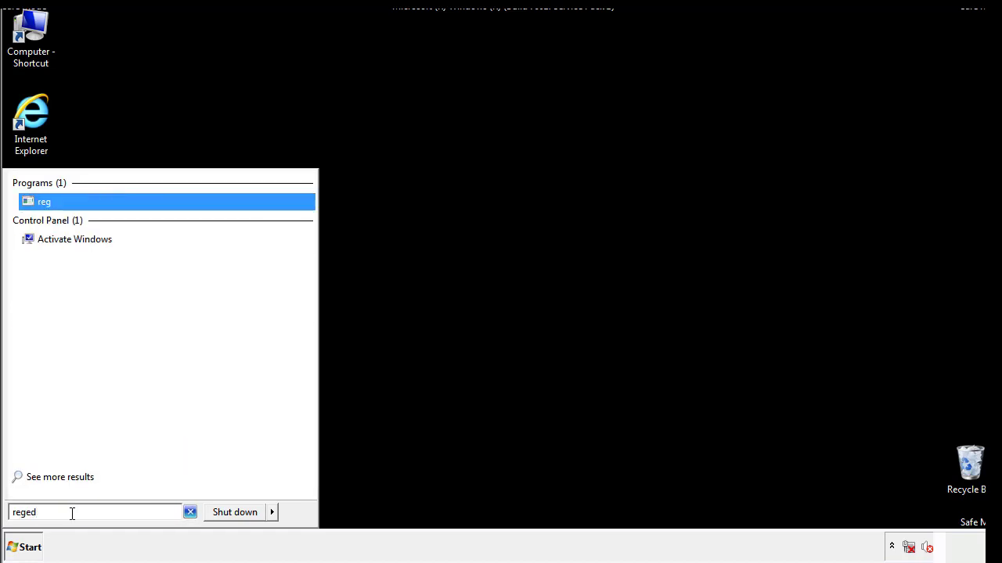
pyautogui.write('it')
pyautogui.press('Return')
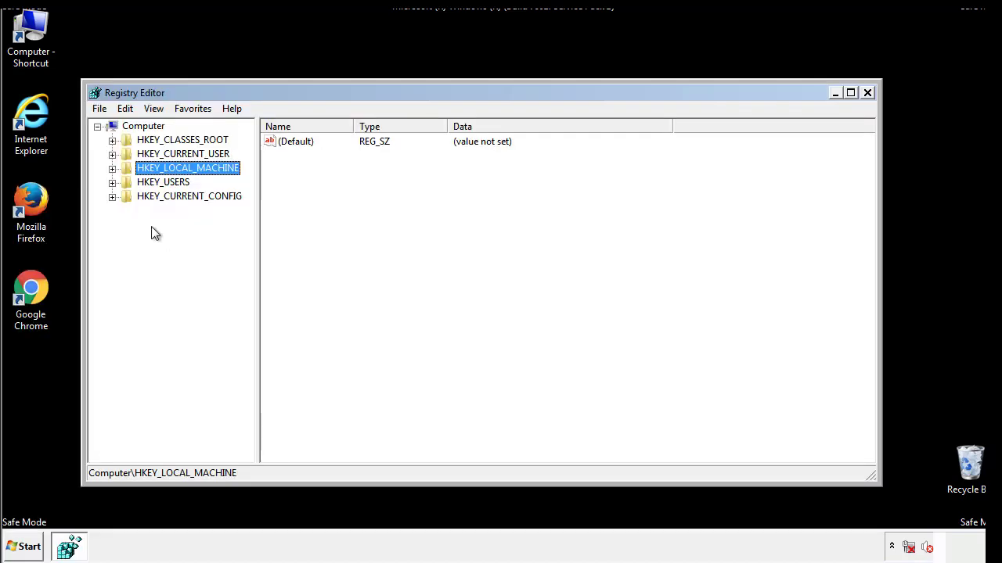
pyautogui.click(112, 169)
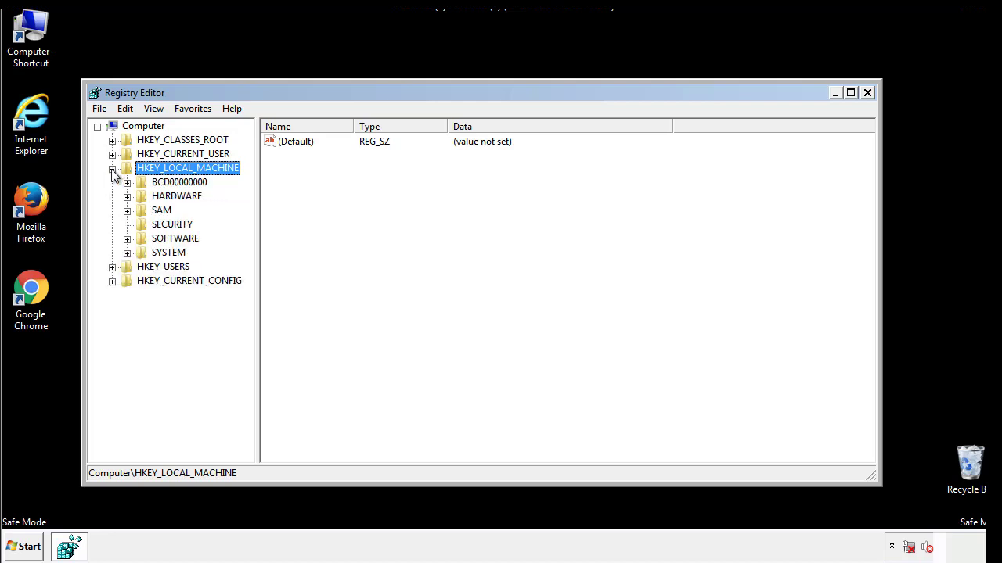
pyautogui.click(127, 239)
# Navigate to HKLM\SOFTWARE\Microsoft\Windows\CurrentVersion\Run to view its values
pyautogui.scroll(-1, 248, 251)
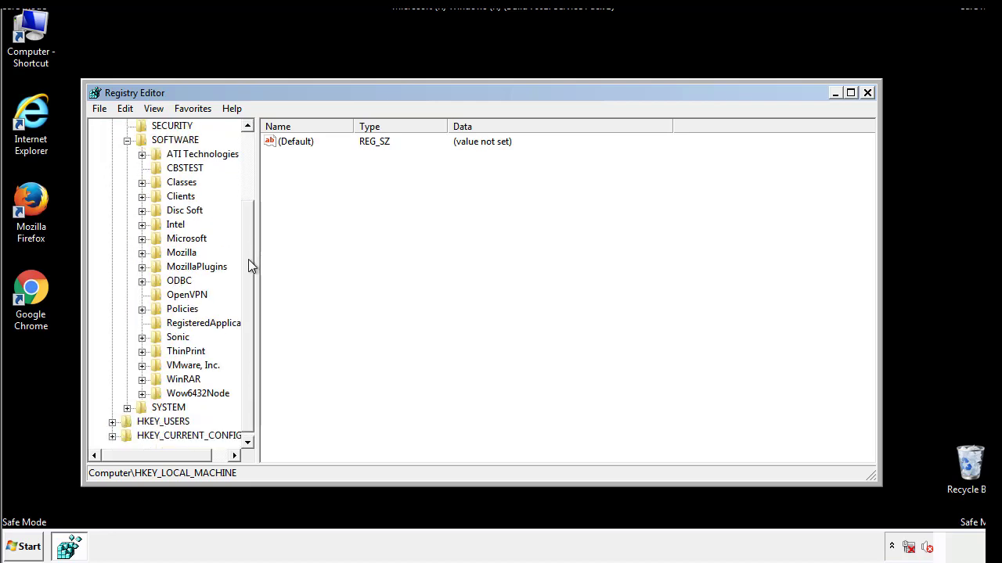
pyautogui.click(142, 239)
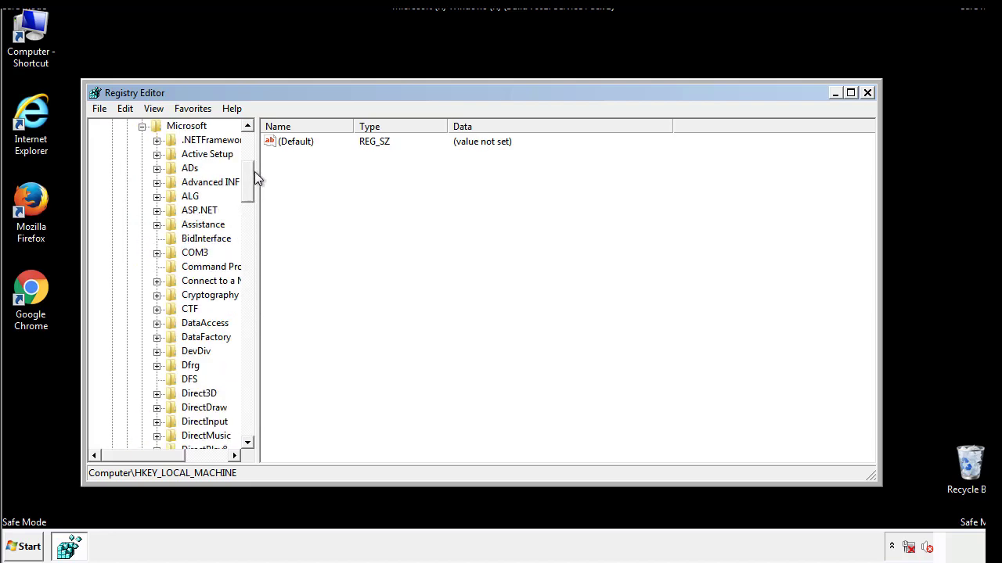
pyautogui.moveTo(246, 192)
pyautogui.mouseDown()
pyautogui.moveTo(250, 414)
pyautogui.moveTo(249, 405)
pyautogui.mouseUp()
pyautogui.click(157, 238)
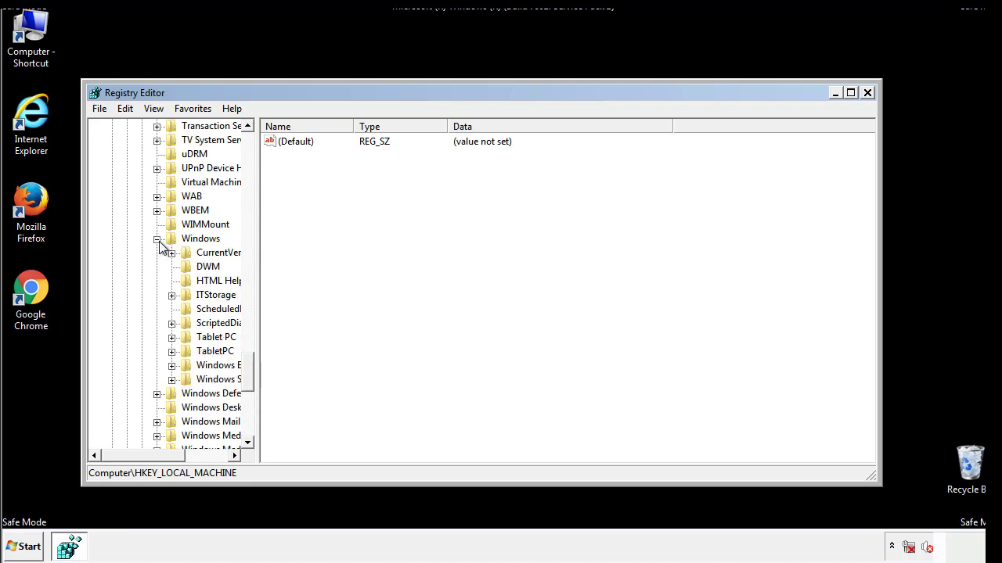
pyautogui.moveTo(137, 455); pyautogui.dragTo(160, 459)
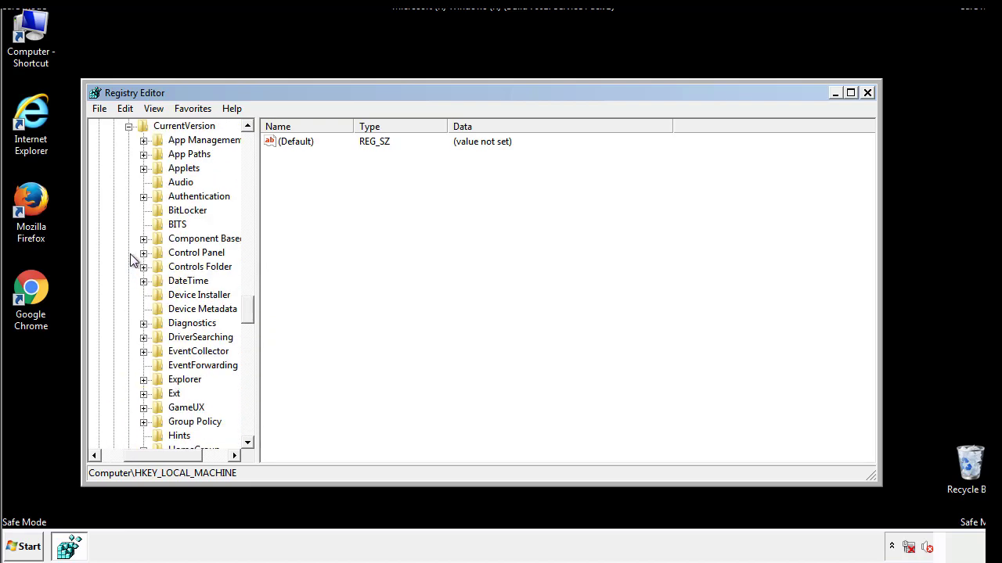
pyautogui.click(128, 252)
pyautogui.moveTo(254, 309)
pyautogui.mouseDown()
pyautogui.moveTo(248, 383)
pyautogui.moveTo(247, 363)
pyautogui.mouseUp()
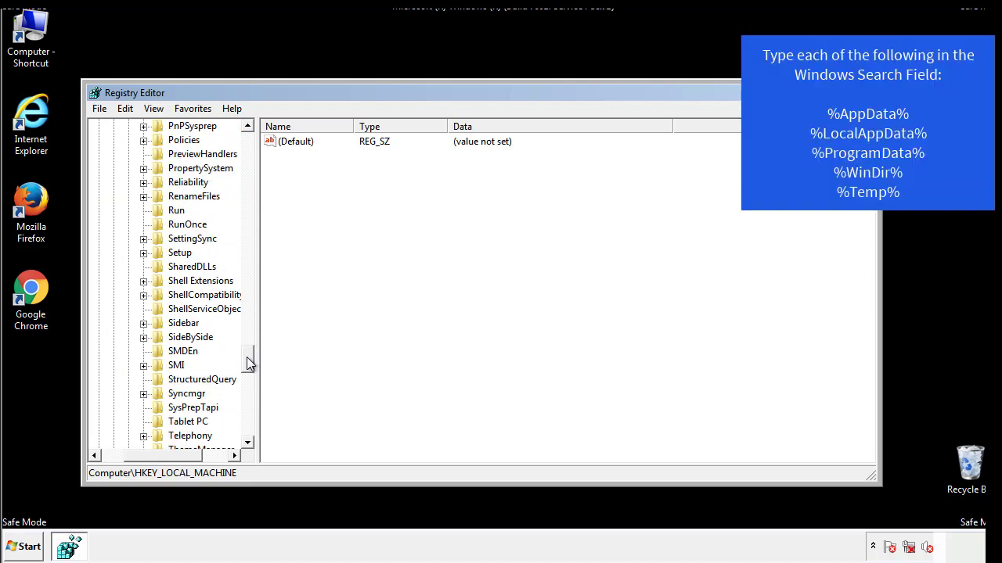
pyautogui.click(171, 211)
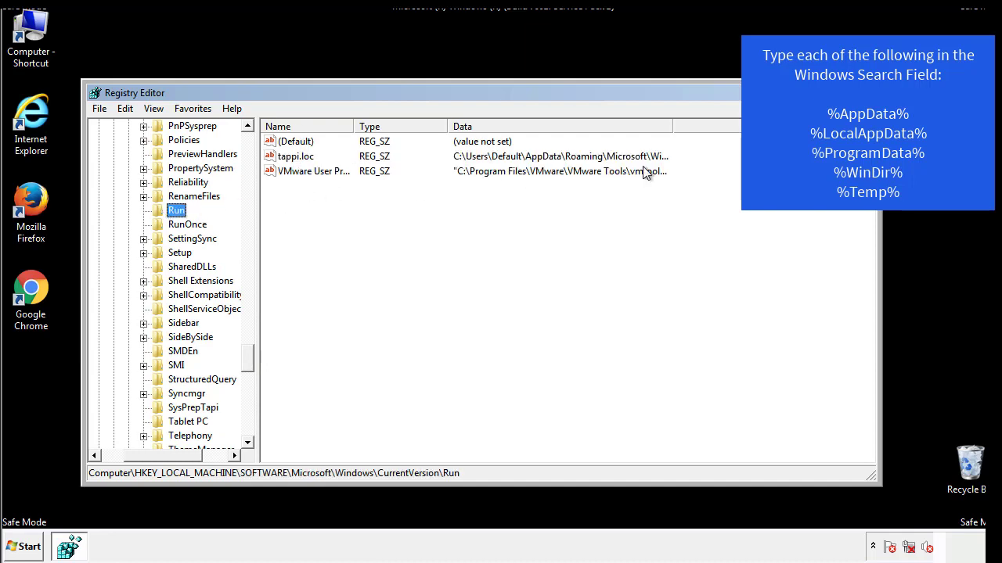
# Delete the tappi.loc value from the Run key
pyautogui.click(297, 161)
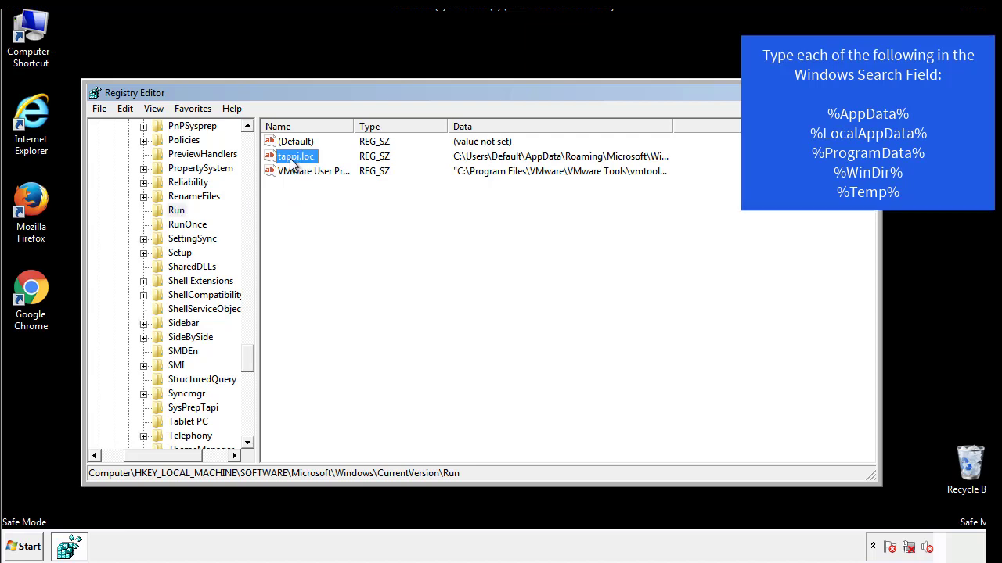
pyautogui.rightClick(289, 159)
pyautogui.click(313, 203)
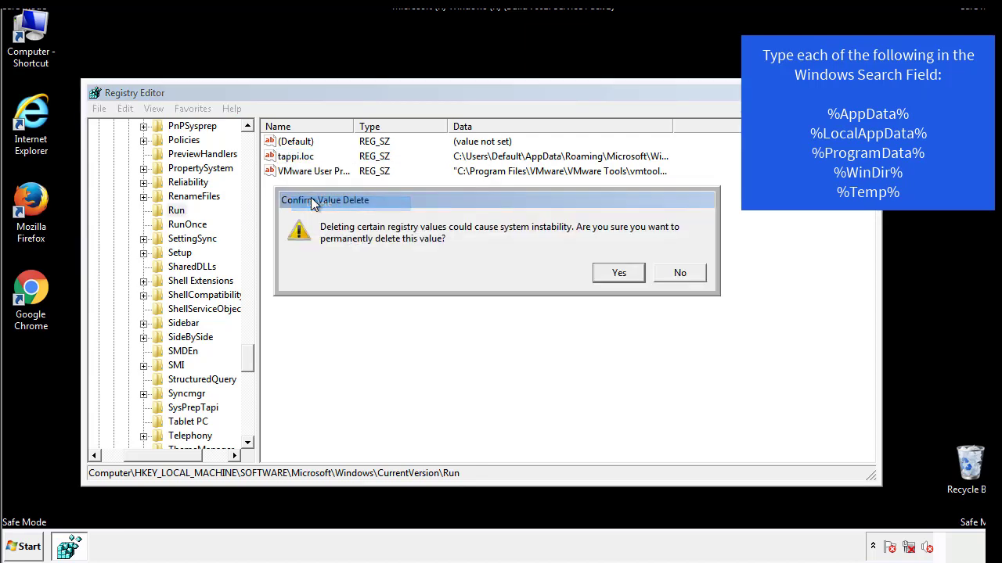
# Confirm the tappi.loc deletion and collapse HKEY_LOCAL_MACHINE
pyautogui.click(610, 276)
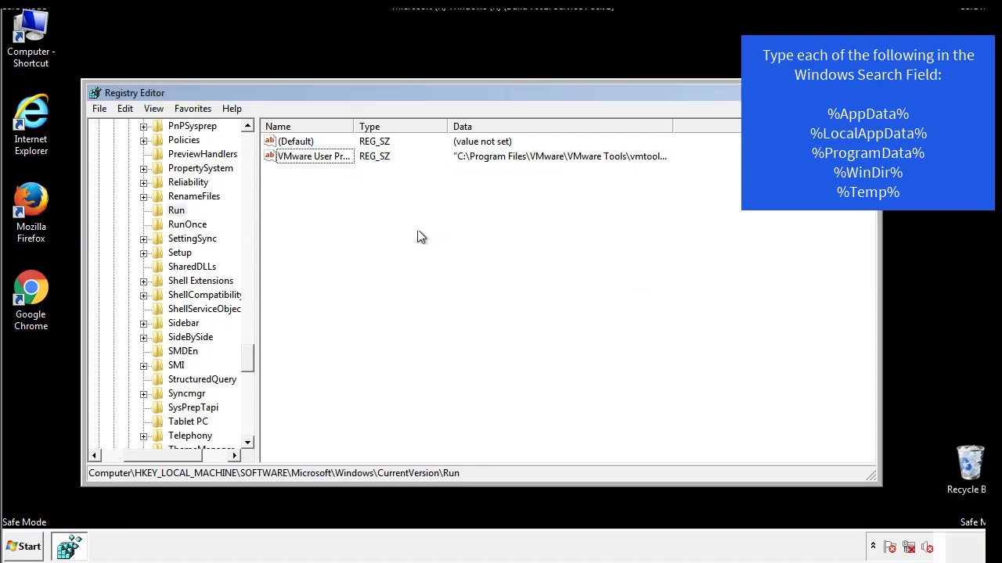
pyautogui.moveTo(246, 351); pyautogui.dragTo(248, 423)
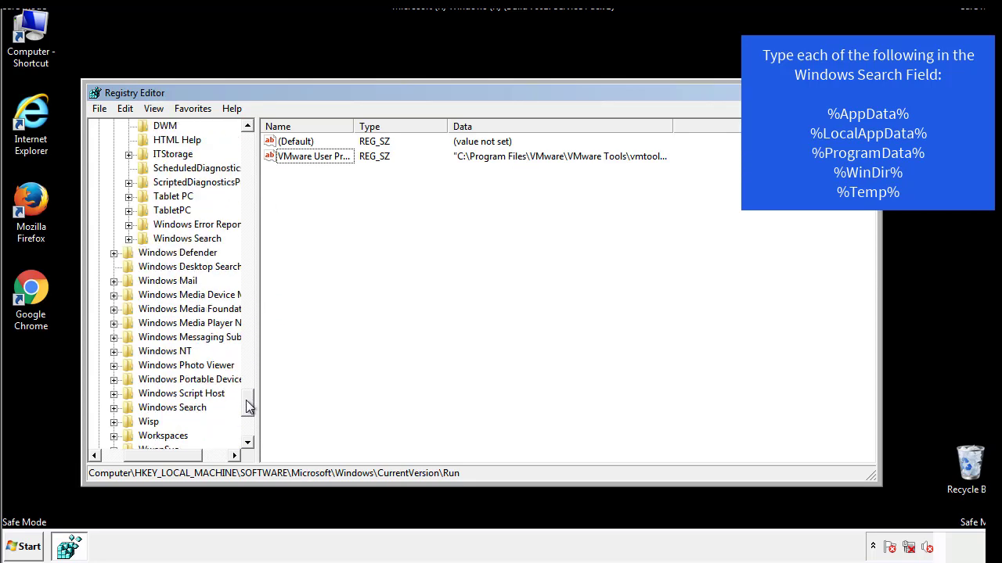
pyautogui.moveTo(169, 458); pyautogui.dragTo(122, 465)
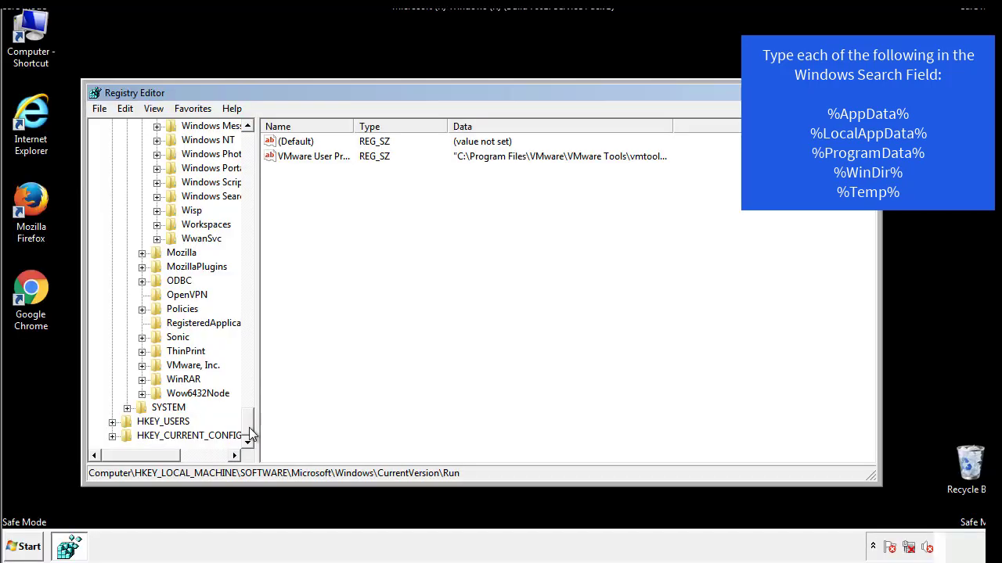
pyautogui.moveTo(248, 427); pyautogui.dragTo(255, 153)
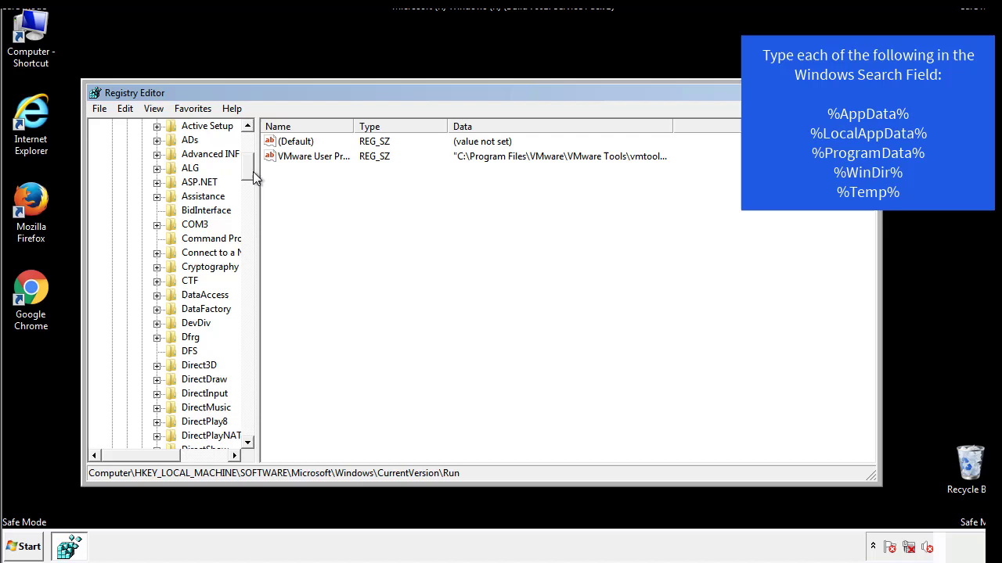
pyautogui.click(112, 168)
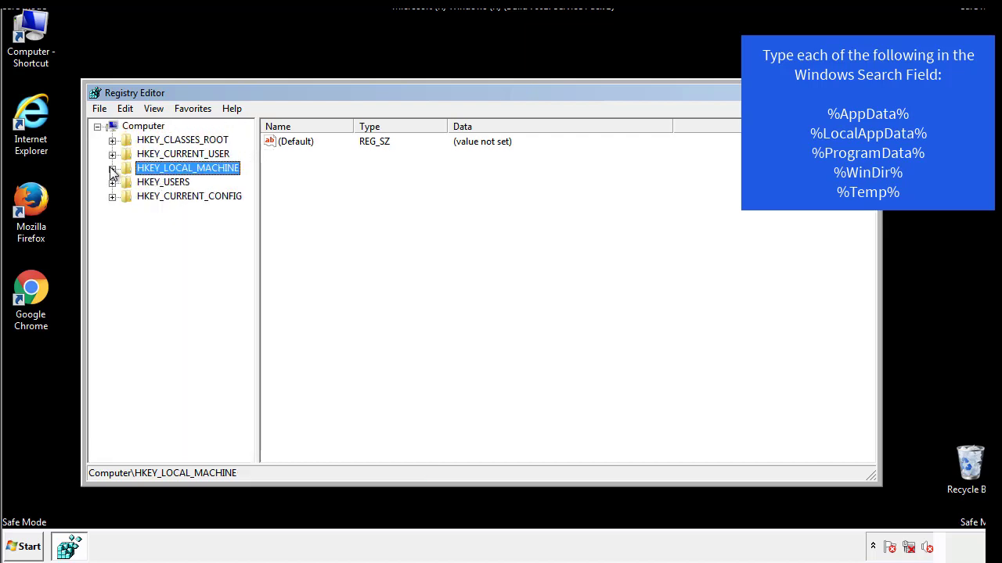
# Open HKCU\Software\Microsoft\Windows\CurrentVersion\Run and review its DAEMON Tools entry
pyautogui.click(112, 154)
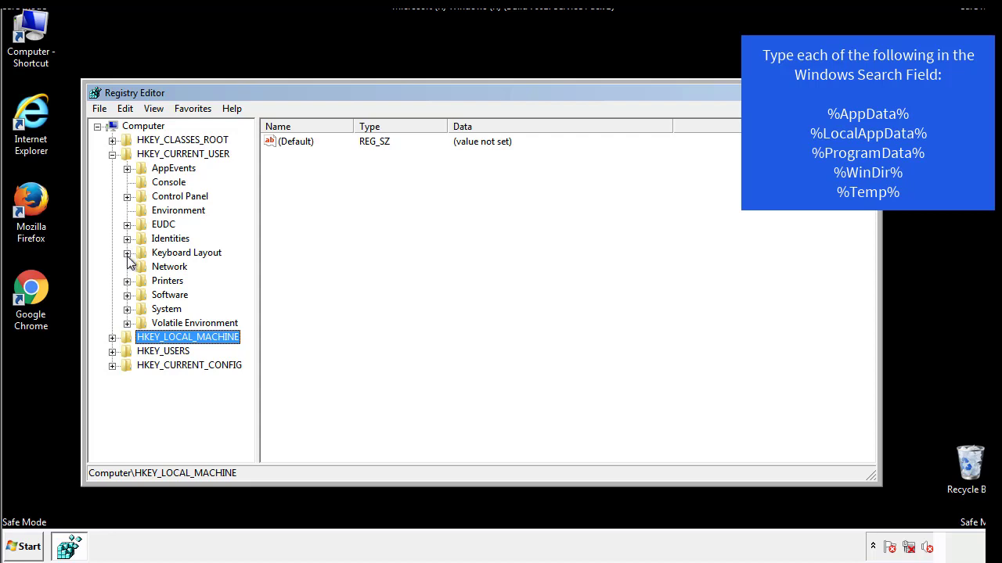
pyautogui.click(127, 295)
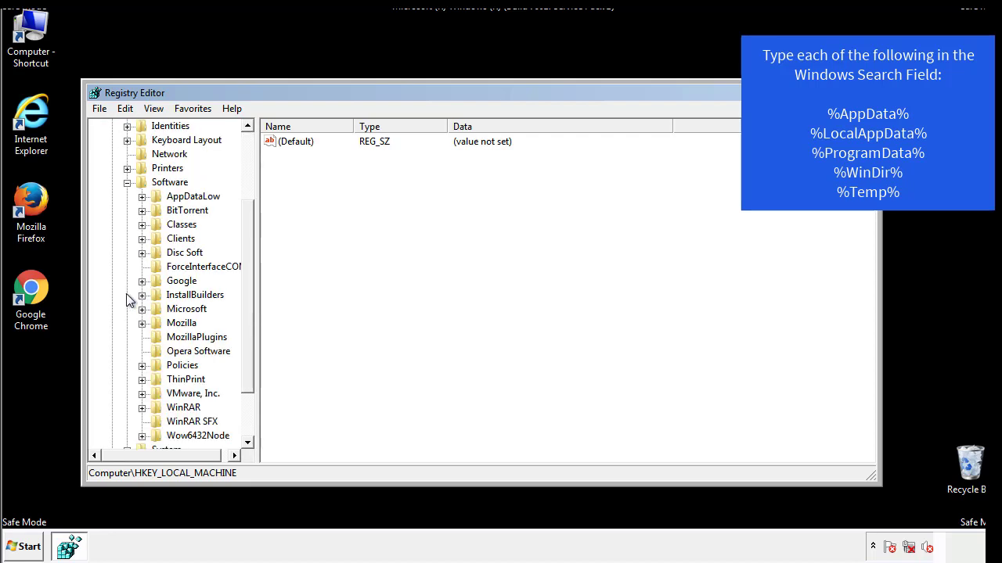
pyautogui.moveTo(245, 284); pyautogui.dragTo(245, 298)
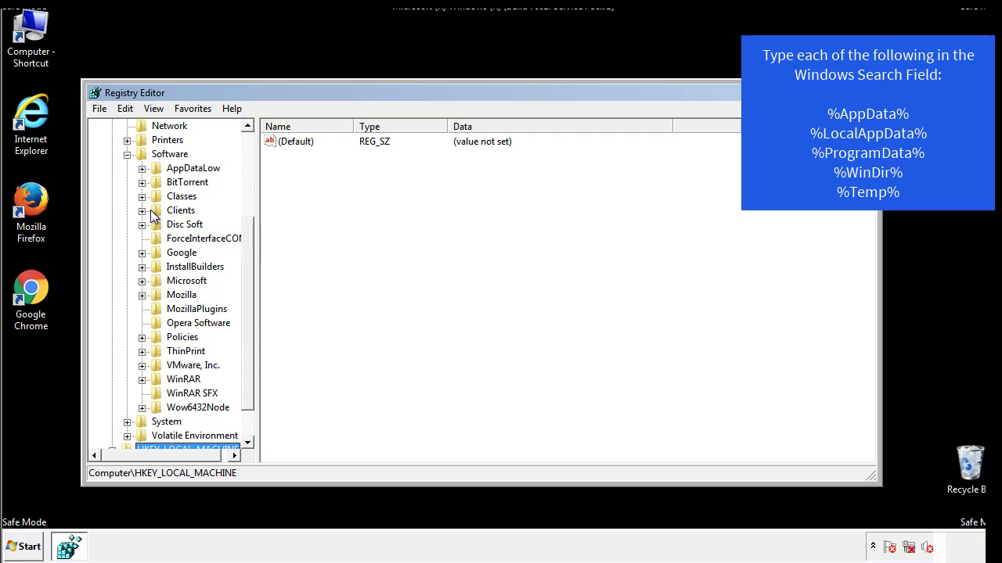
pyautogui.click(141, 281)
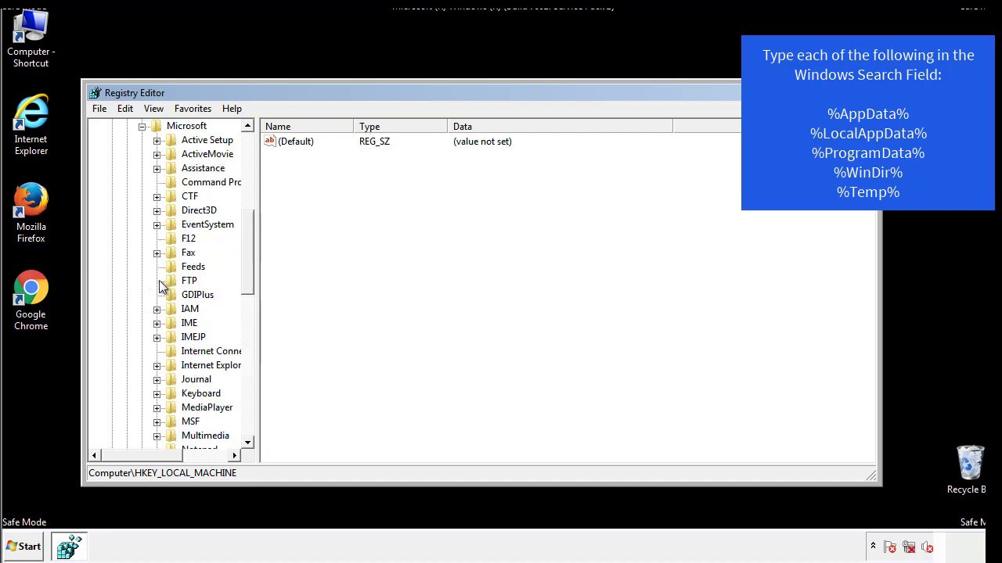
pyautogui.moveTo(248, 235); pyautogui.dragTo(246, 325)
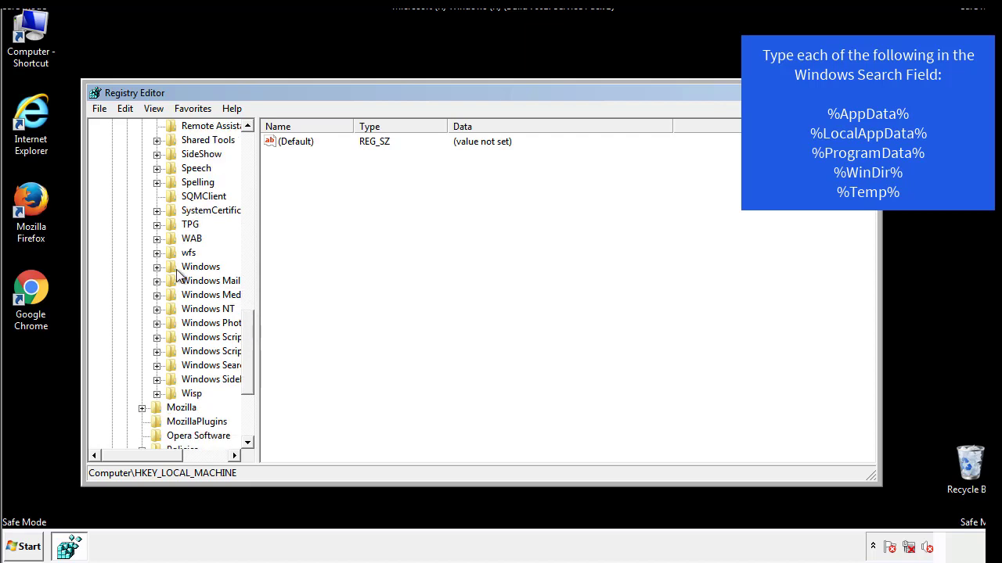
pyautogui.click(157, 267)
pyautogui.click(171, 281)
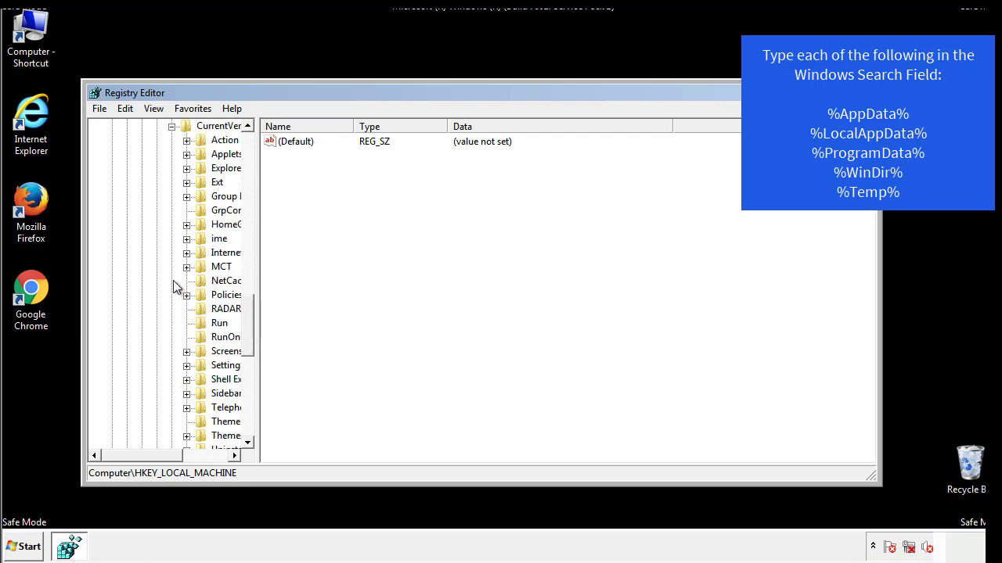
pyautogui.moveTo(151, 457); pyautogui.dragTo(176, 456)
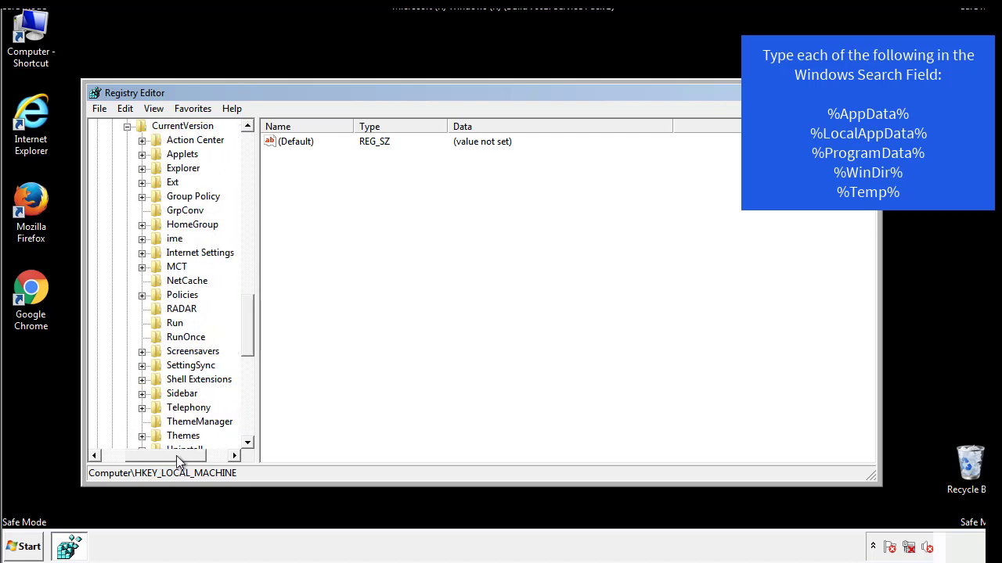
pyautogui.click(173, 323)
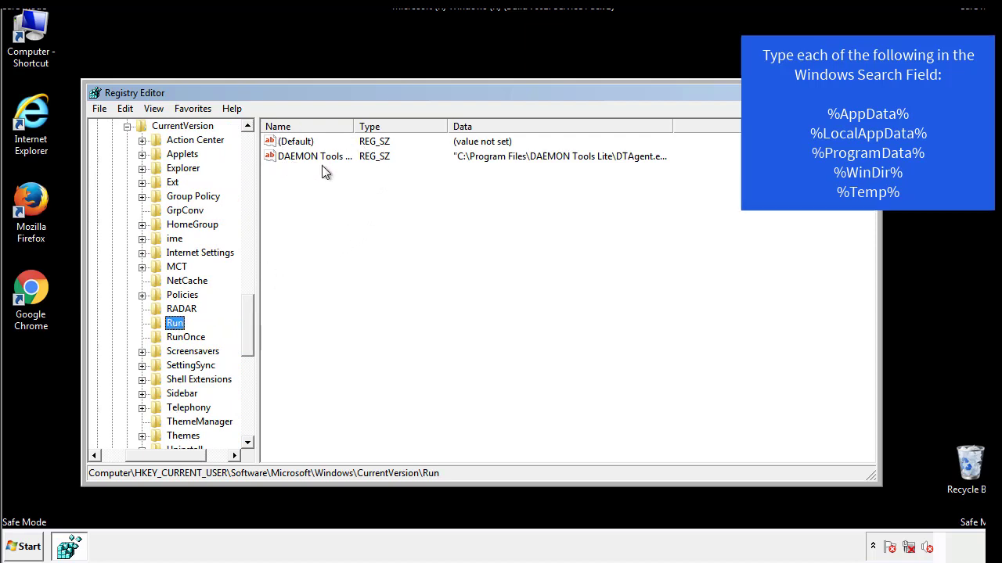
pyautogui.click(427, 185)
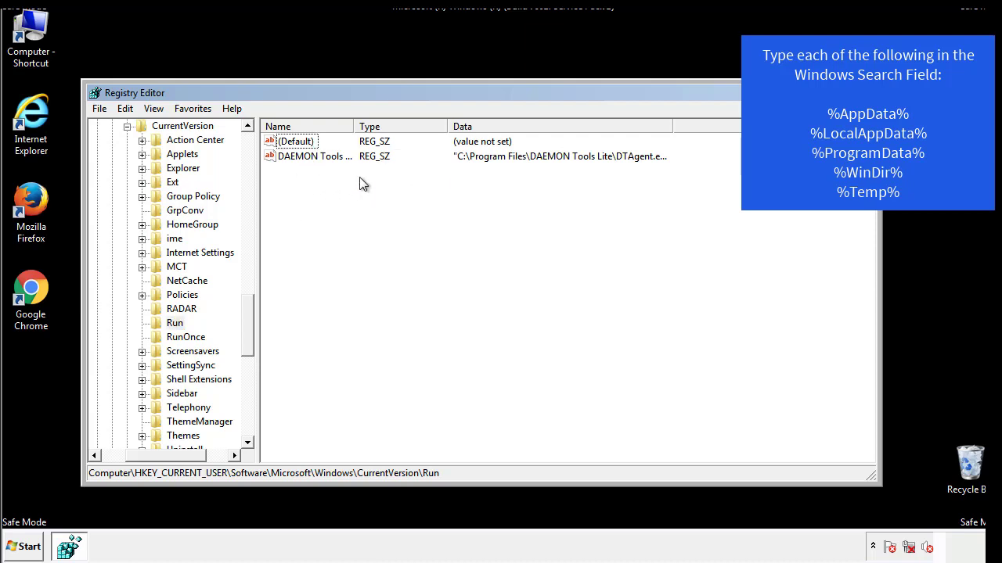
# Collapse the Windows key and scroll the registry tree back to the top
pyautogui.moveTo(166, 454); pyautogui.dragTo(145, 455)
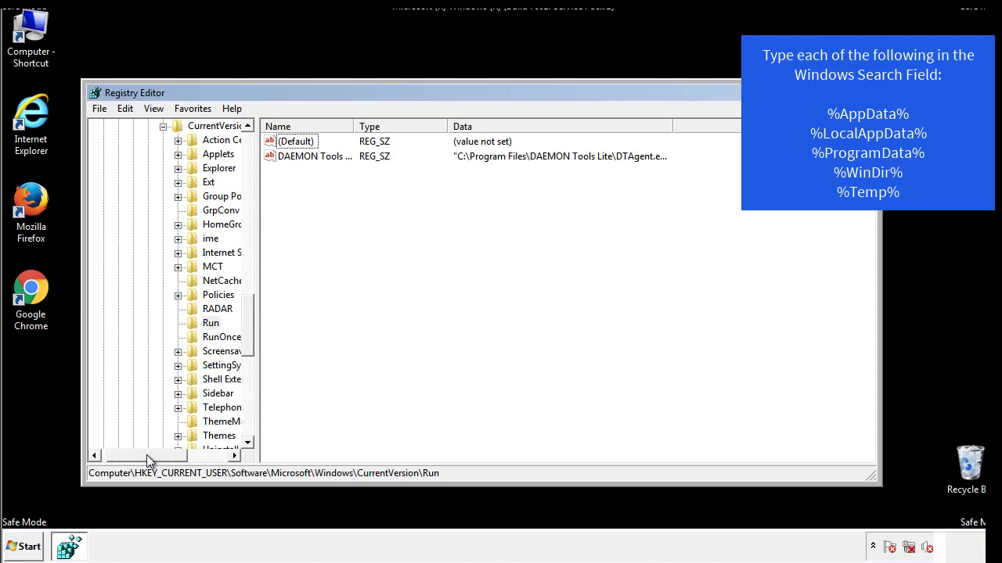
pyautogui.moveTo(253, 340); pyautogui.dragTo(248, 326)
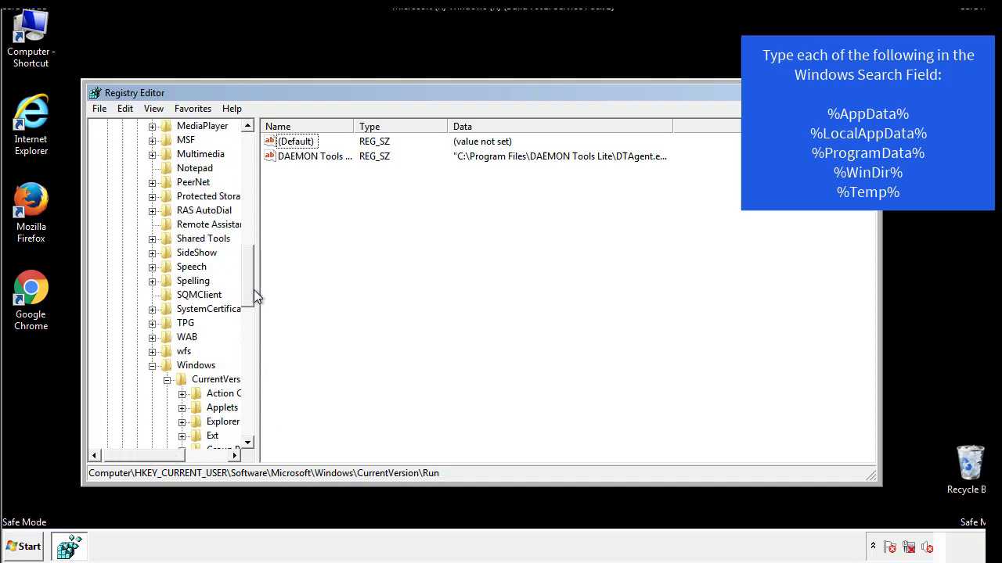
pyautogui.click(152, 367)
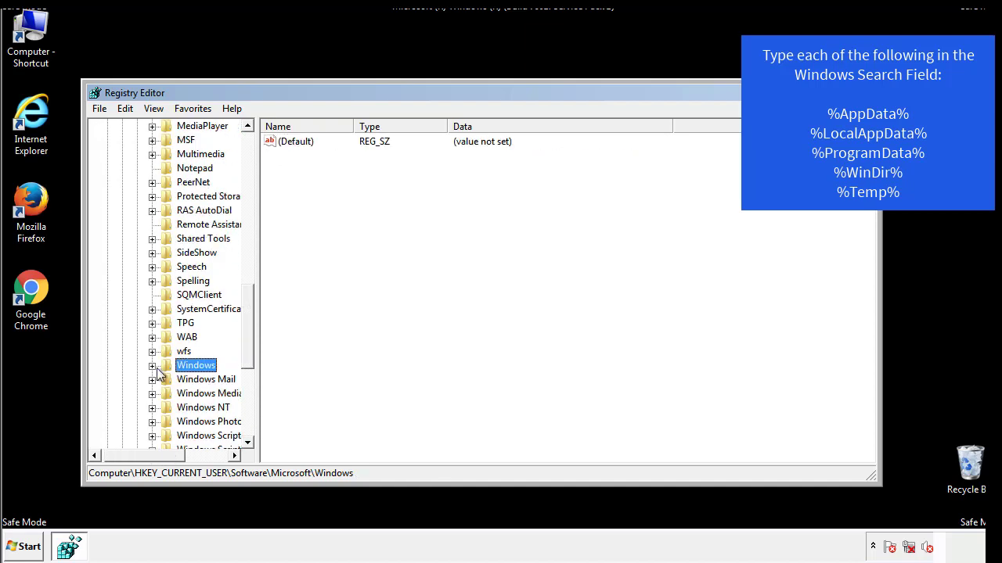
pyautogui.moveTo(251, 348); pyautogui.dragTo(252, 193)
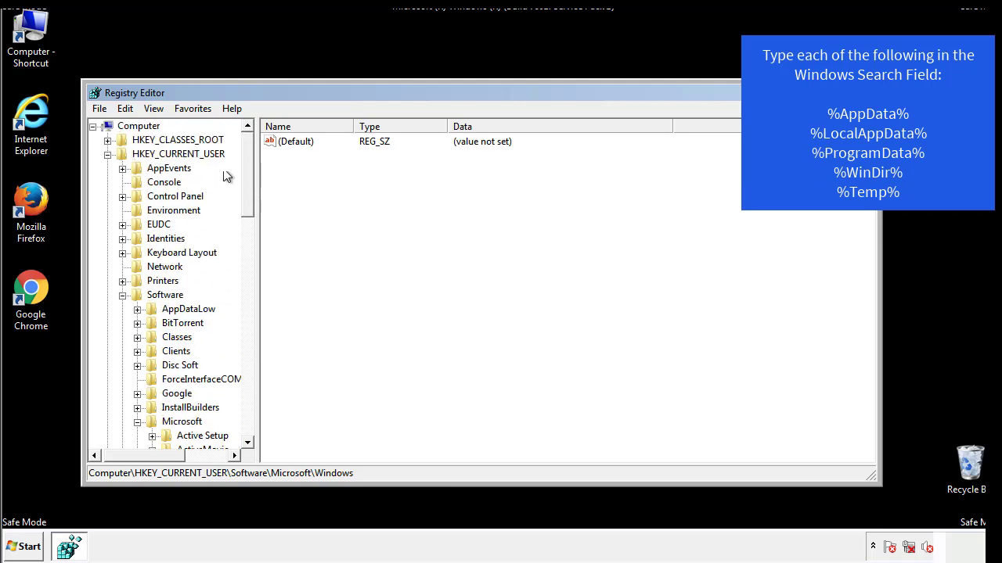
# Search the registry for %temp% with Edit > Find
pyautogui.click(126, 109)
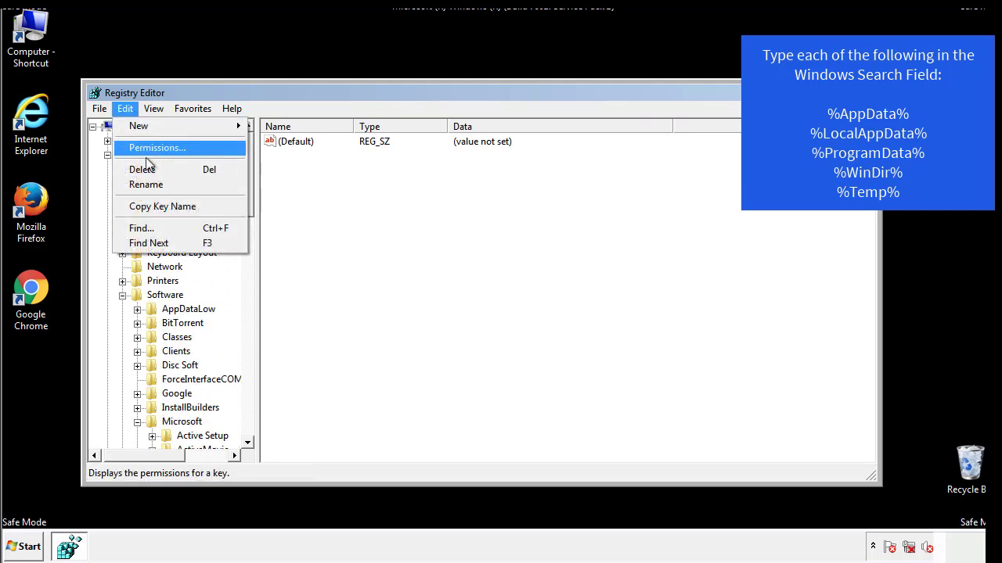
pyautogui.click(142, 227)
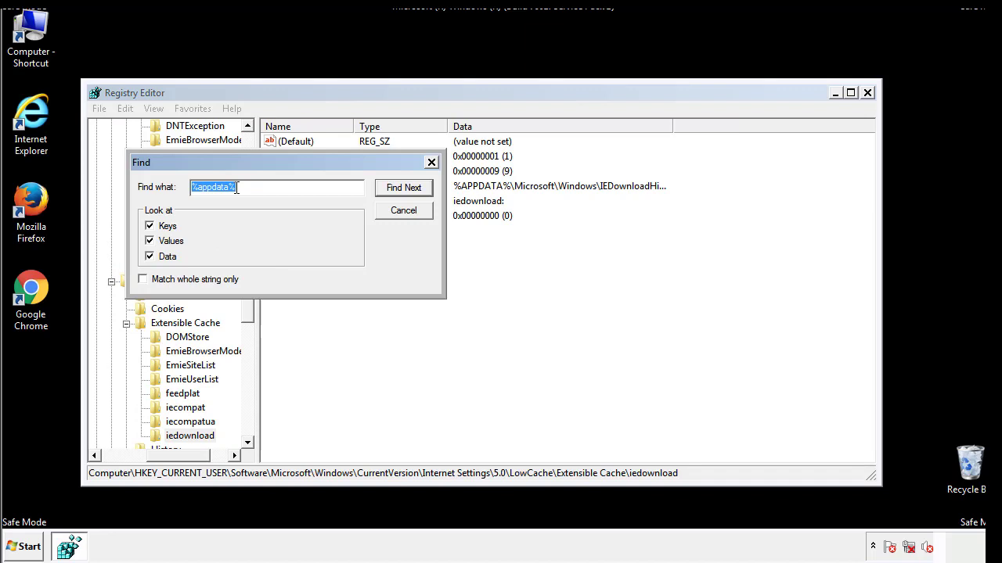
pyautogui.write('%t')
pyautogui.write('emp%')
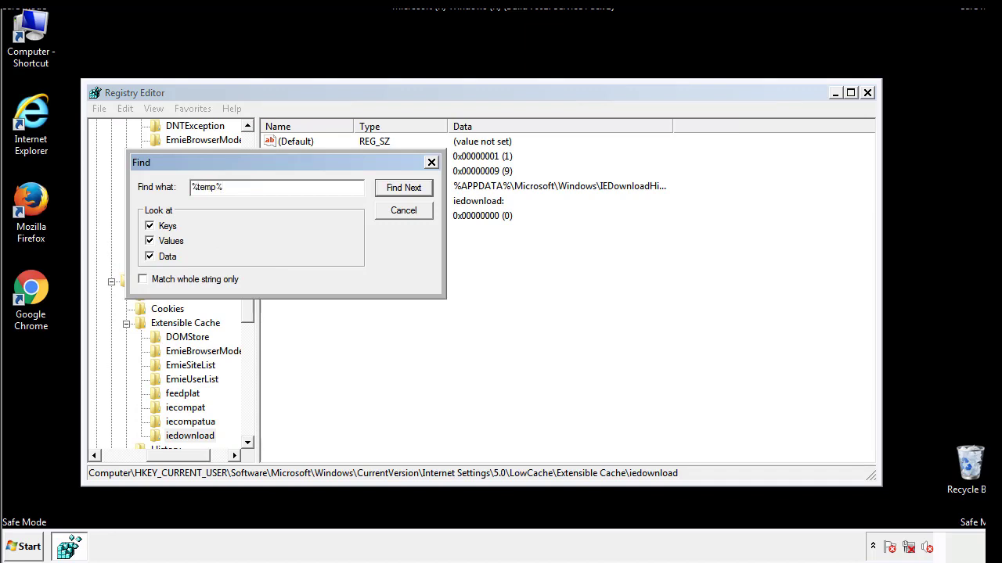
pyautogui.press('Return')
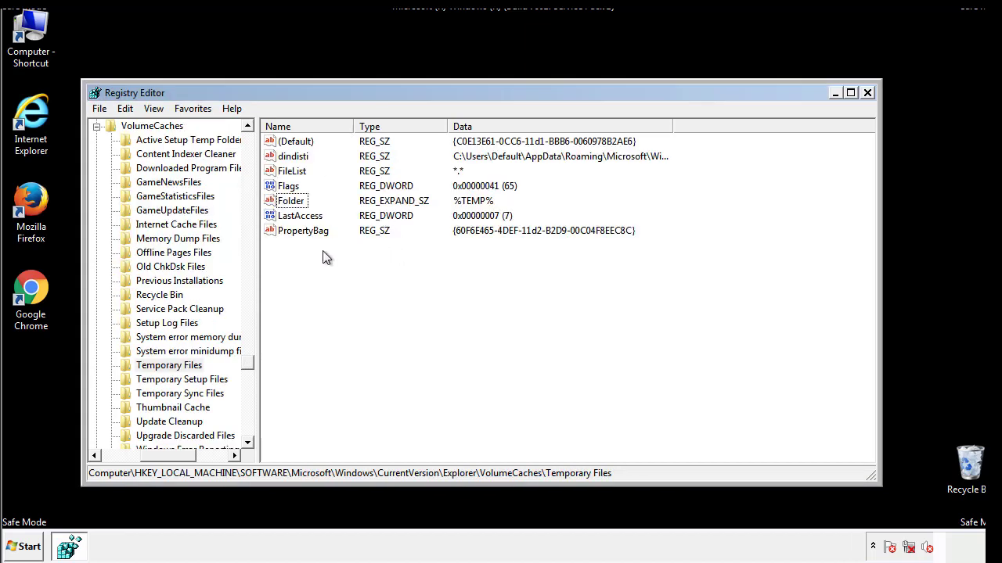
# Delete all values in the Temporary Files cache key
pyautogui.click(297, 230)
pyautogui.moveTo(297, 225); pyautogui.dragTo(283, 145)
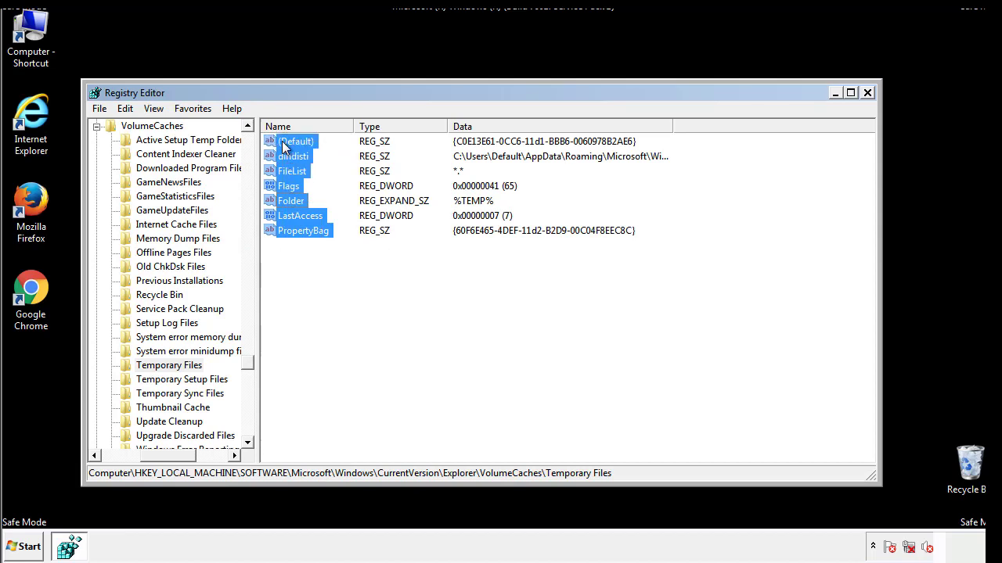
pyautogui.rightClick(283, 145)
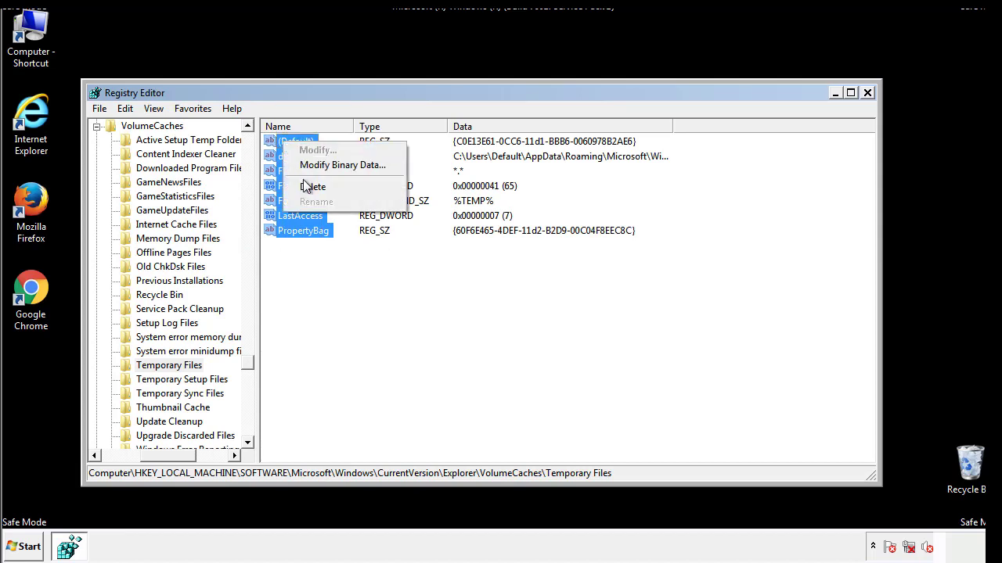
pyautogui.click(306, 187)
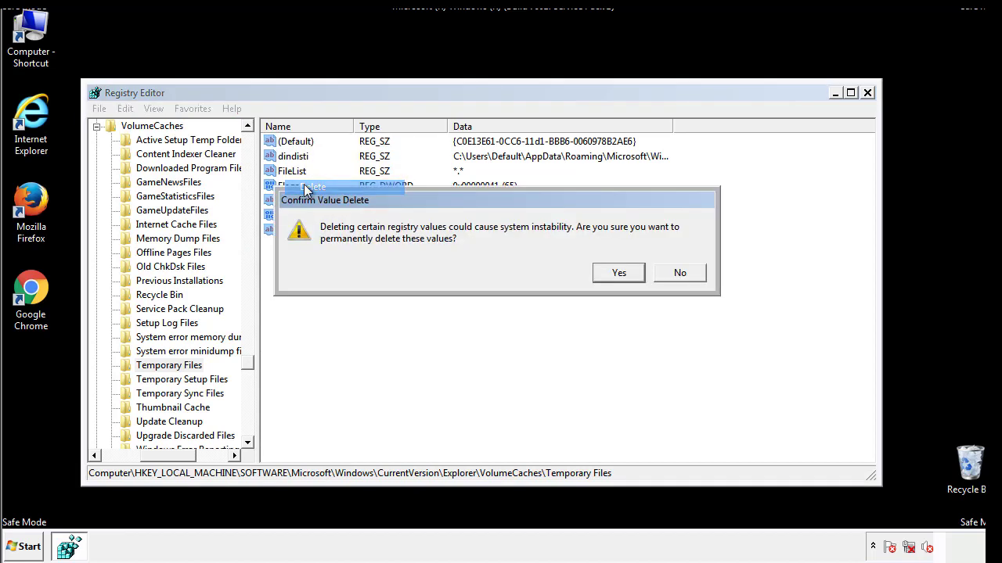
pyautogui.click(619, 273)
pyautogui.click(345, 188)
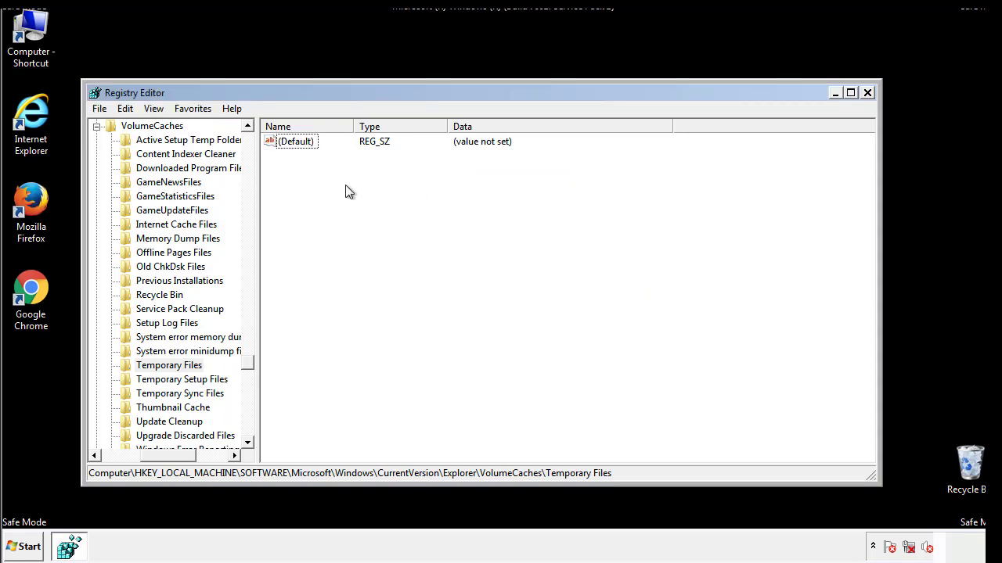
# Close Registry Editor, turn off safe boot in msconfig, and restart normally
pyautogui.click(867, 93)
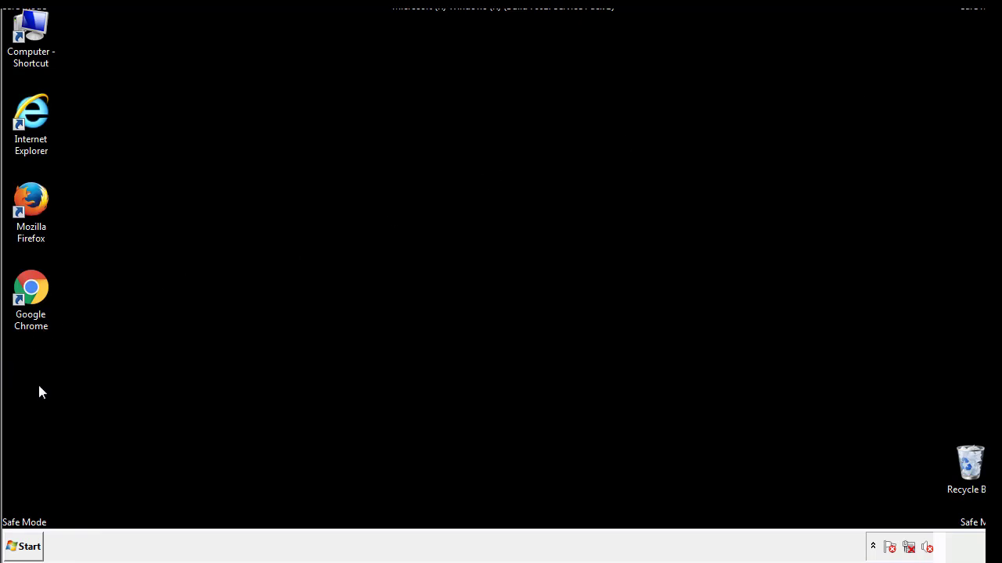
pyautogui.click(18, 550)
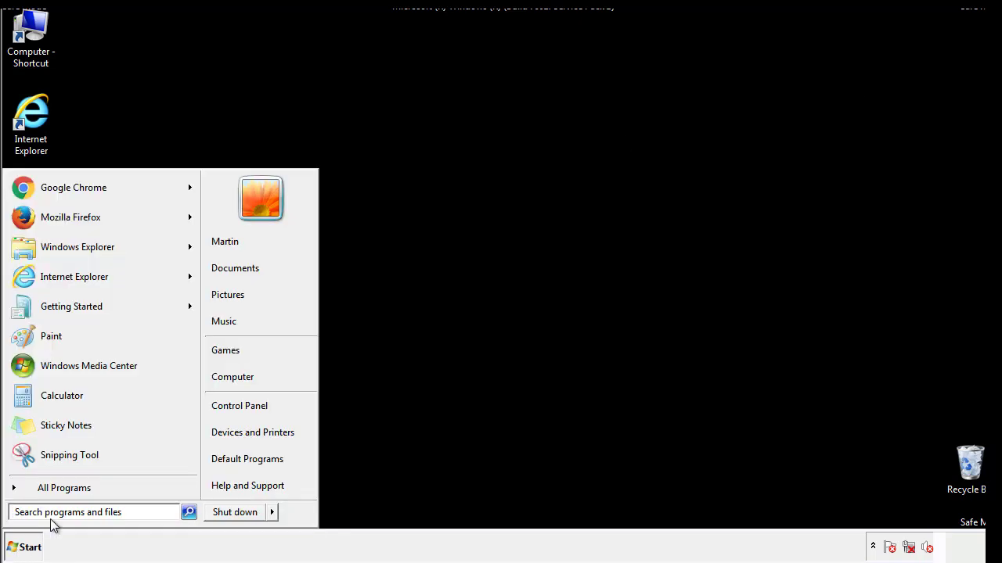
pyautogui.write('mscon')
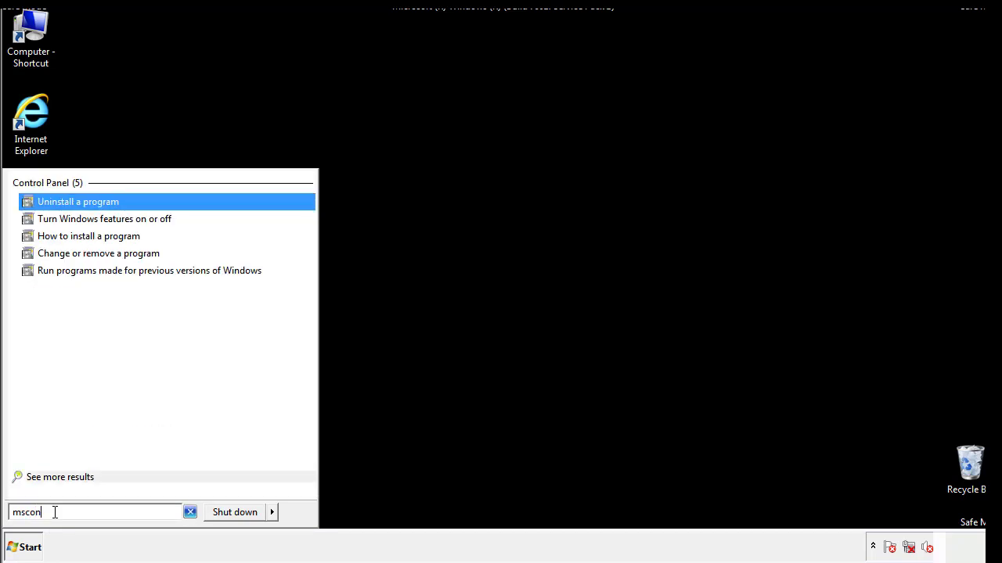
pyautogui.write('fig')
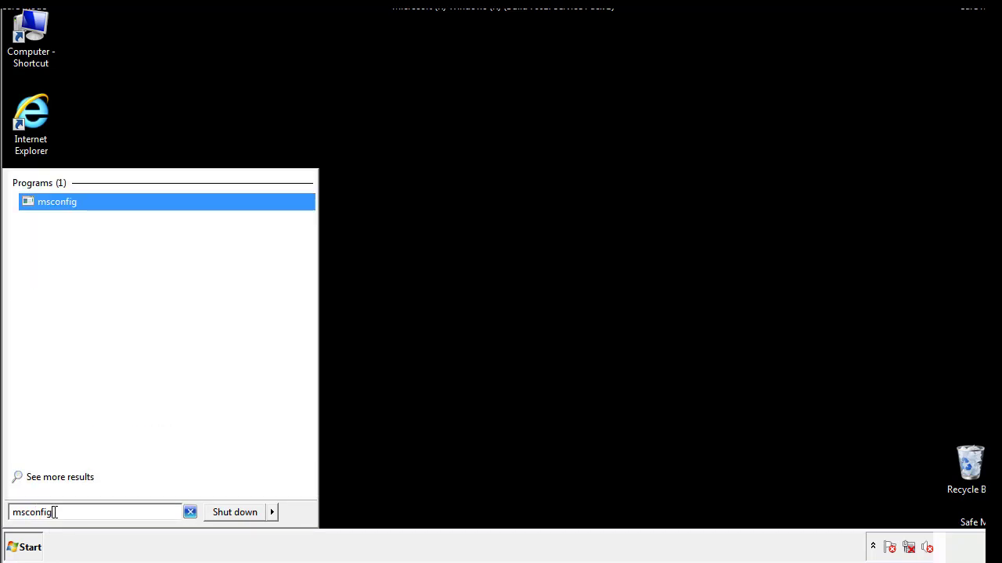
pyautogui.press('Return')
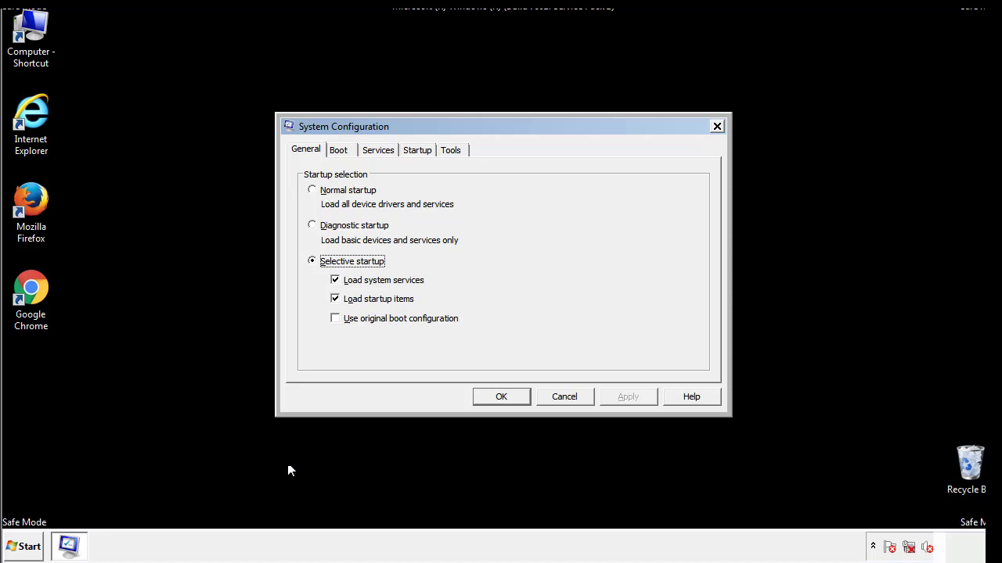
pyautogui.click(343, 150)
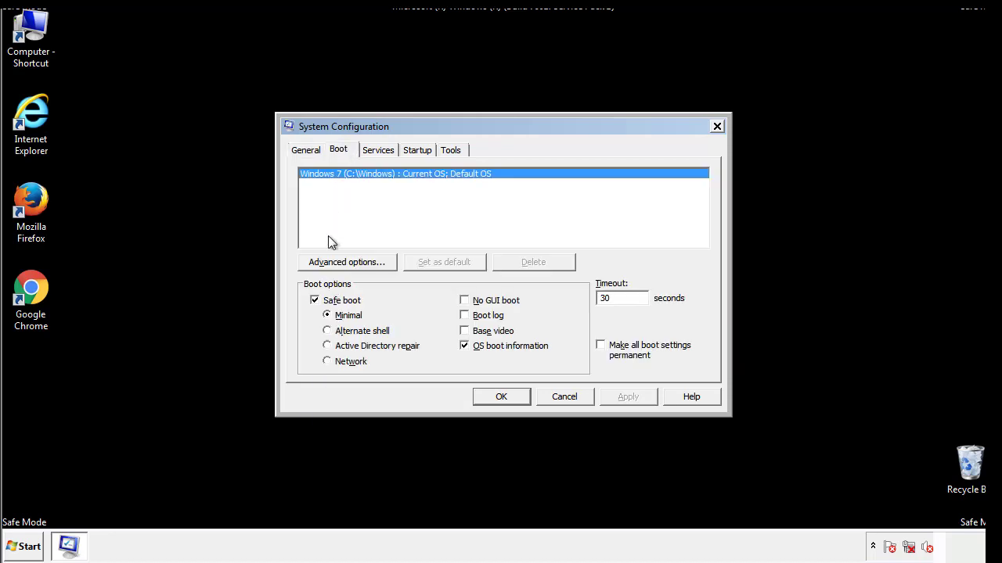
pyautogui.click(316, 303)
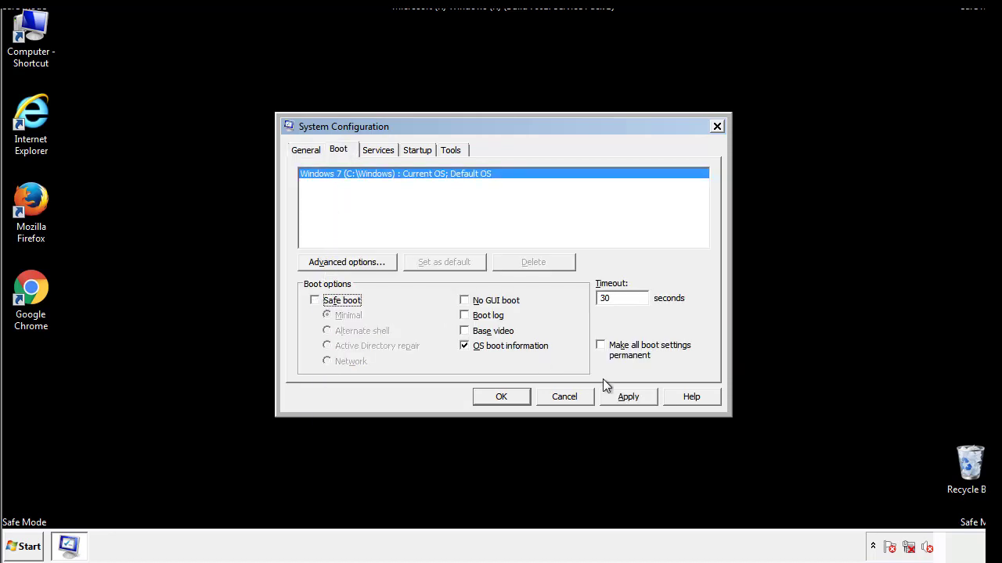
pyautogui.click(630, 396)
pyautogui.click(498, 401)
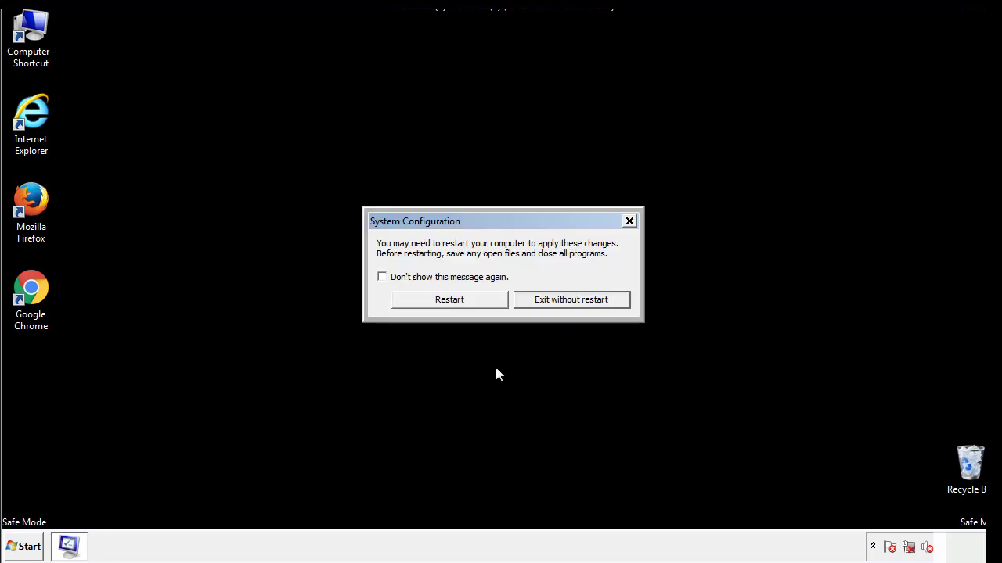
pyautogui.click(463, 305)
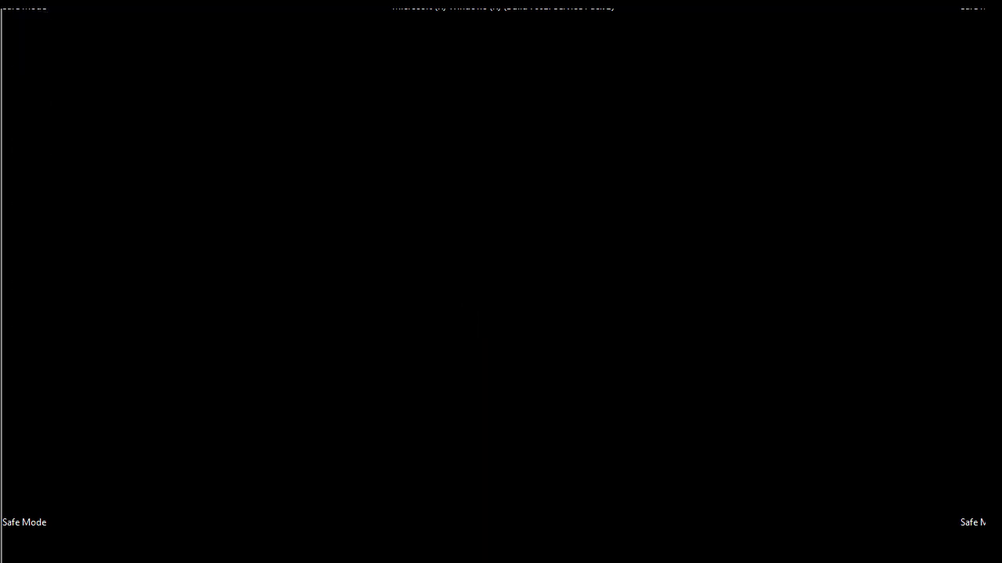